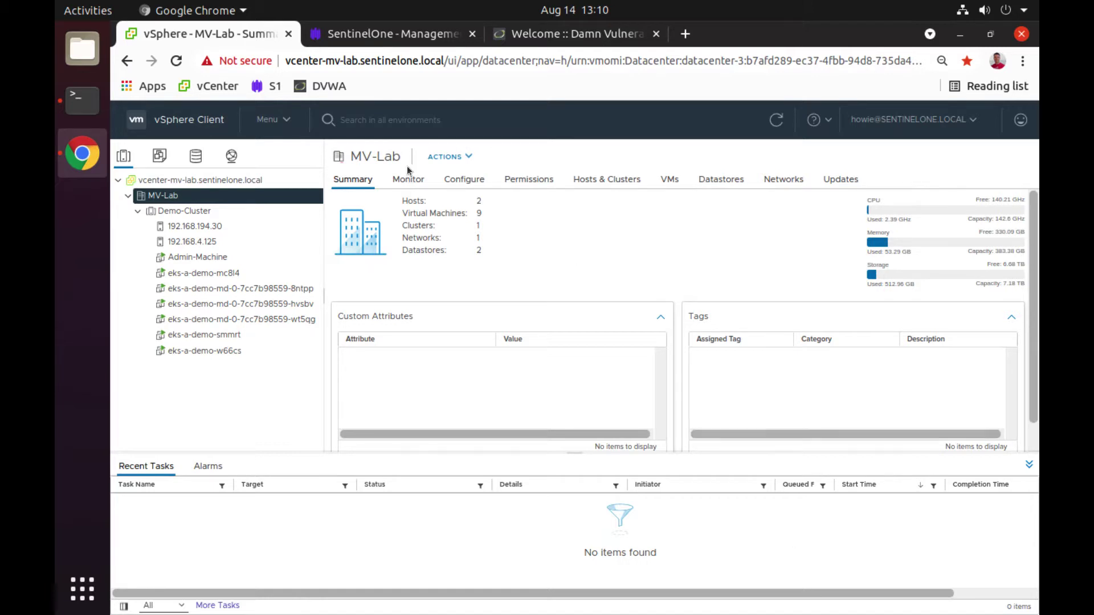
Show the six eks-a-demo endpoints in the SentinelOne EKS-A-Nodes group
{"action": "left_click", "coordinate": [345, 38]}
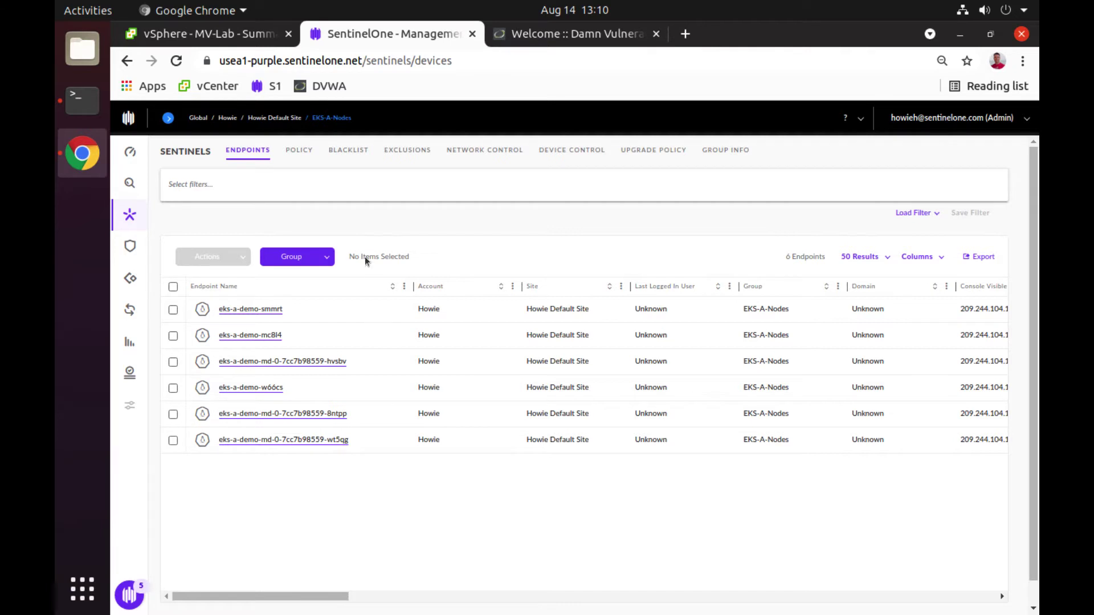
Open the EKS-A-Nodes policy, showing Detect mode and 1-day offline auto-decommission
{"action": "left_click", "coordinate": [295, 150]}
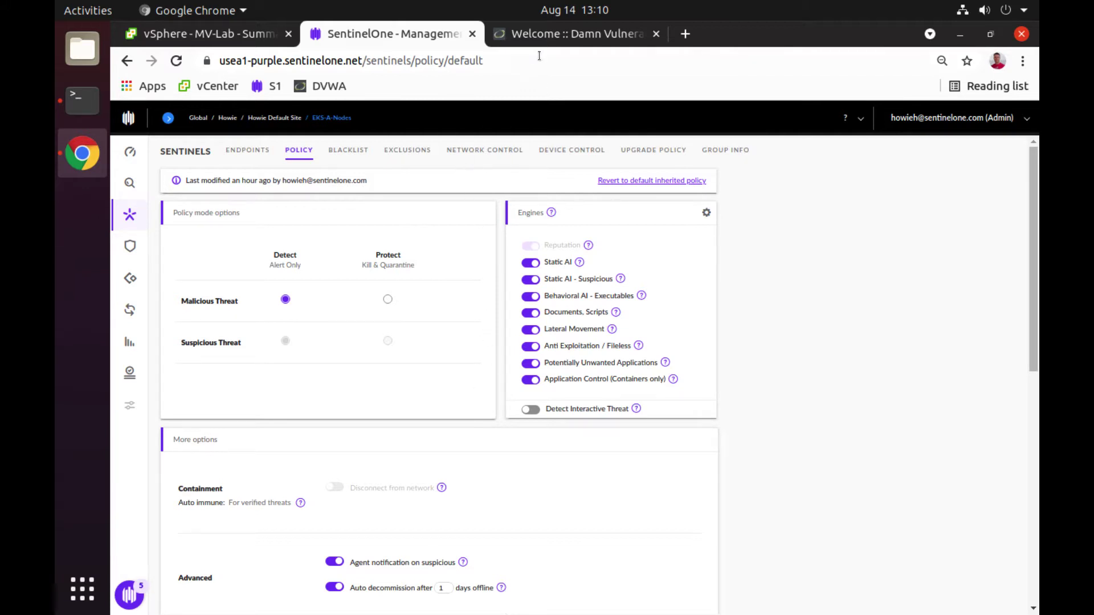
Switch to DVWA and open the Command Injection page with its Ping a device form
{"action": "left_click", "coordinate": [547, 40]}
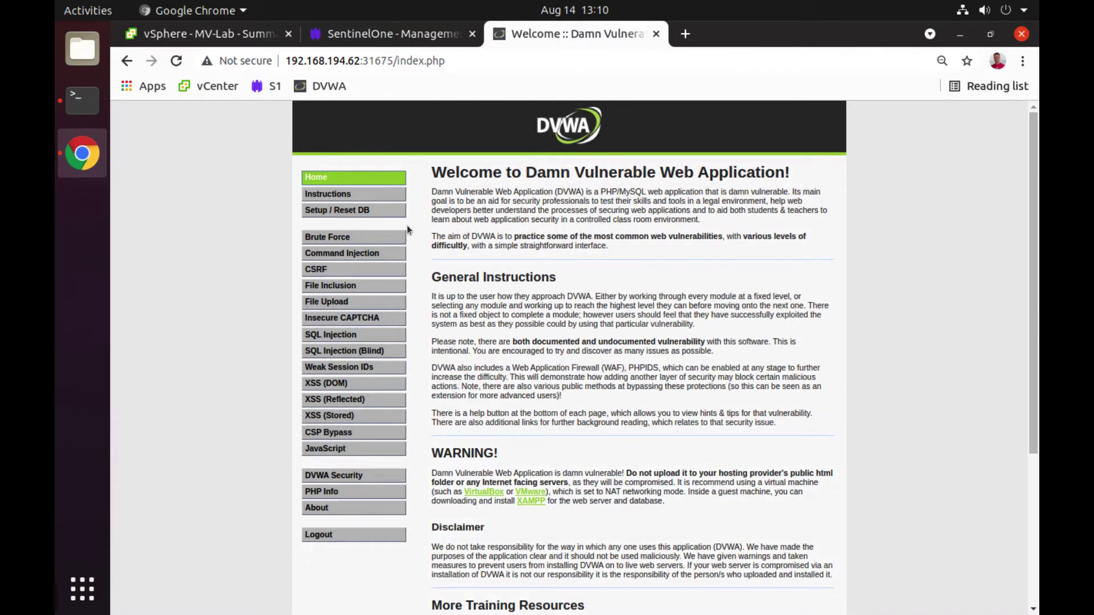
{"action": "left_click", "coordinate": [371, 260]}
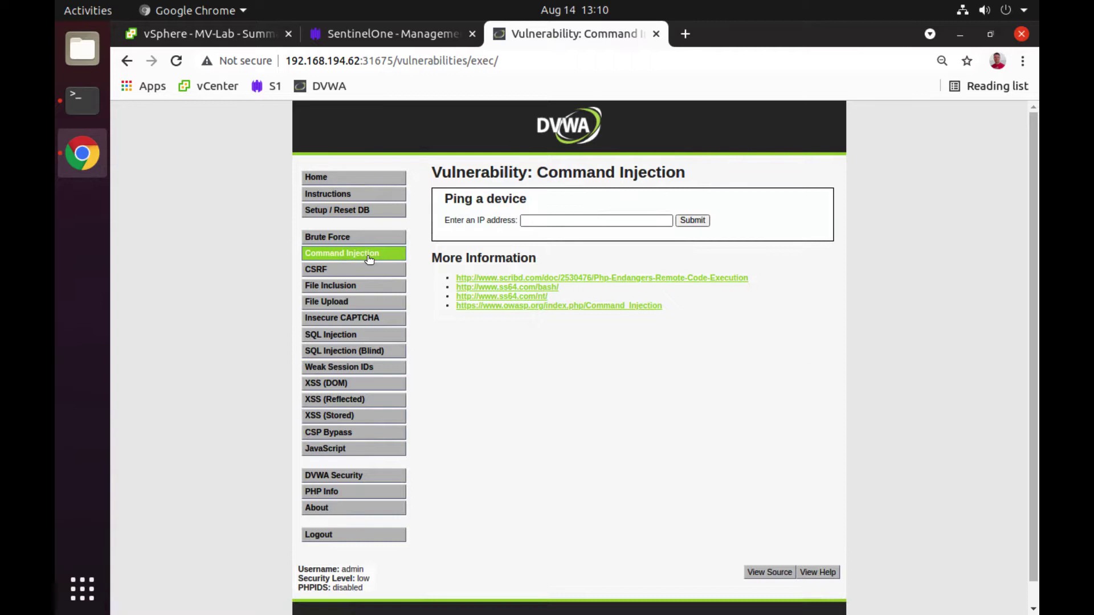
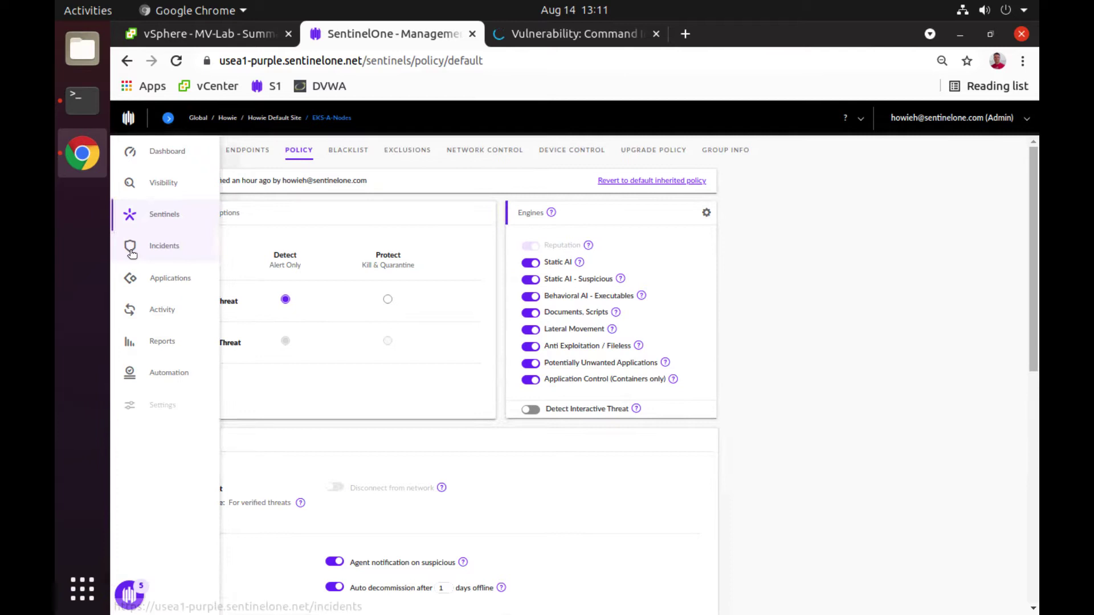
Open Incidents to list the doki_random, doki and sh threats
{"action": "left_click", "coordinate": [132, 252]}
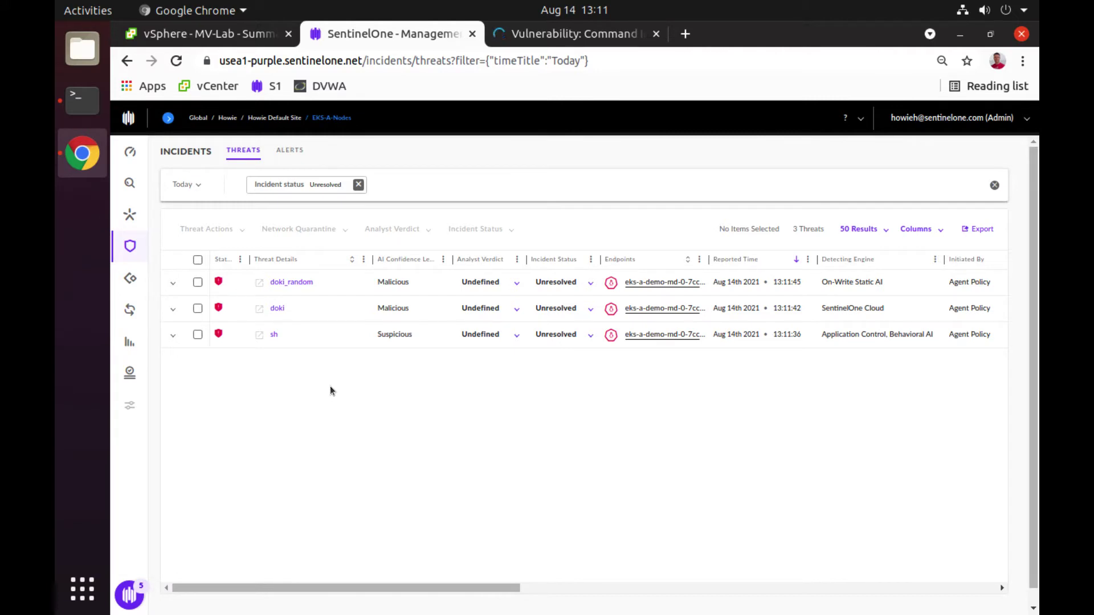
Open the sh threat's overview in a new tab and scroll through its indicators
{"action": "left_click", "coordinate": [260, 335]}
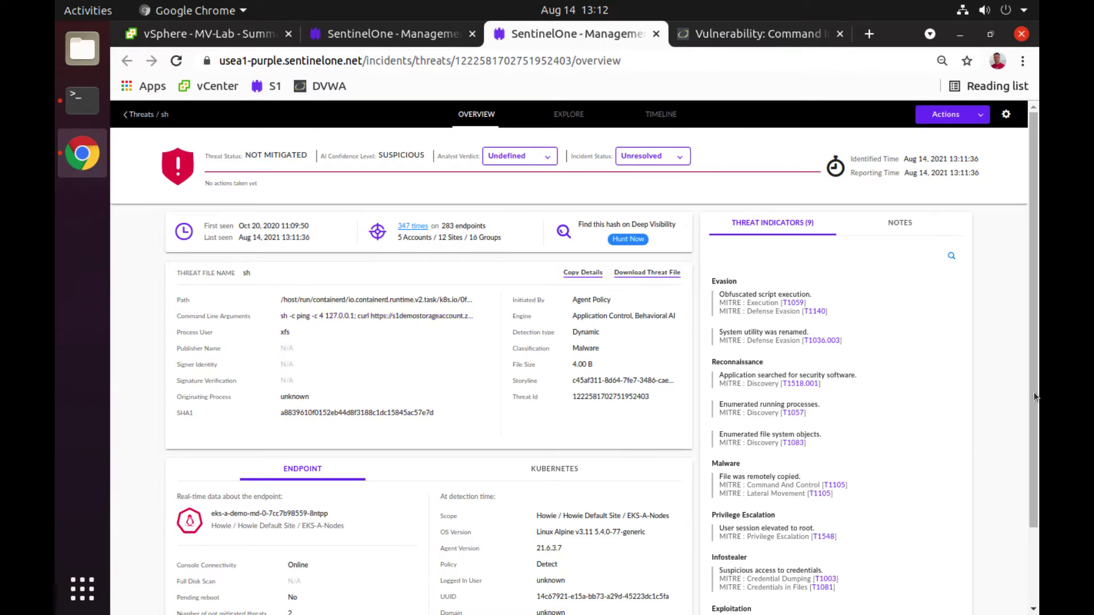
{"action": "left_click_drag", "start_coordinate": [1035, 391], "coordinate": [1036, 479]}
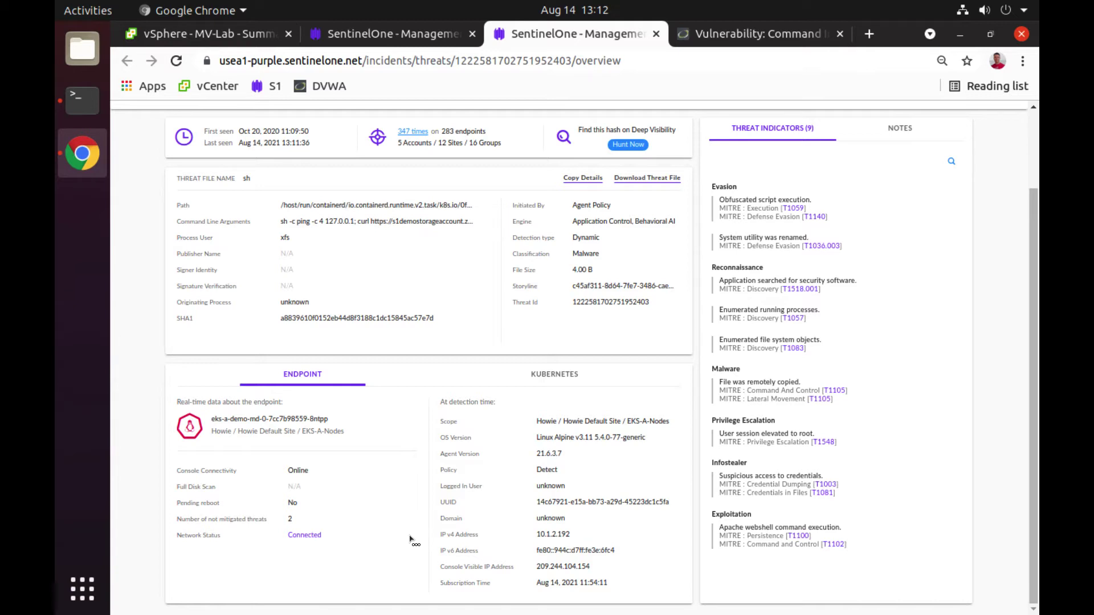
Review the sh threat's Kubernetes details: cluster eks-a-demo, namespace default, dvwa pod and container
{"action": "left_click", "coordinate": [547, 378]}
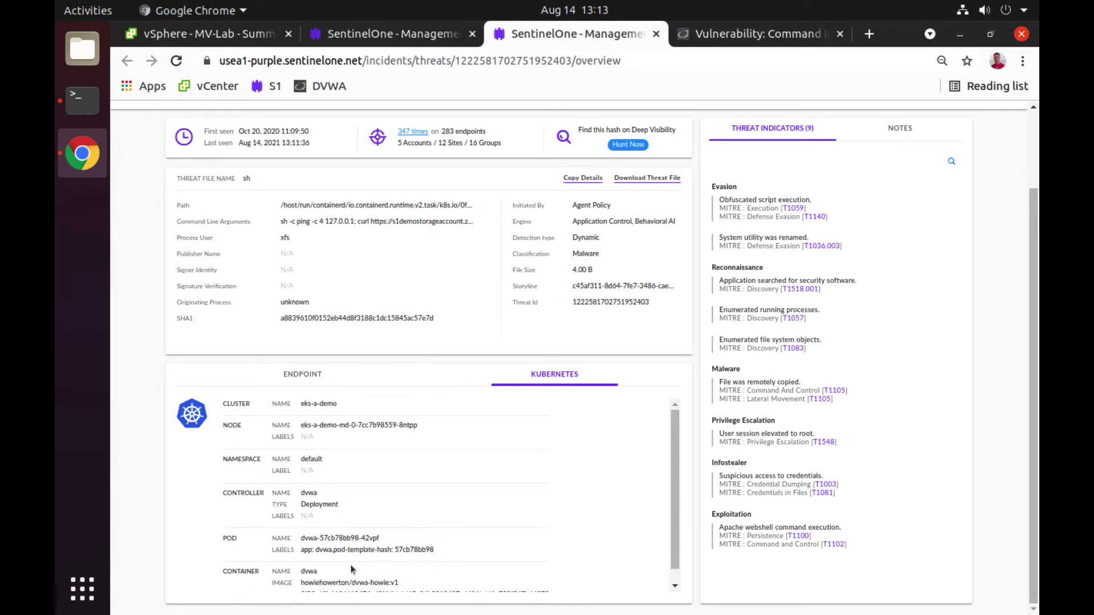
{"action": "left_click_drag", "start_coordinate": [674, 505], "coordinate": [675, 562]}
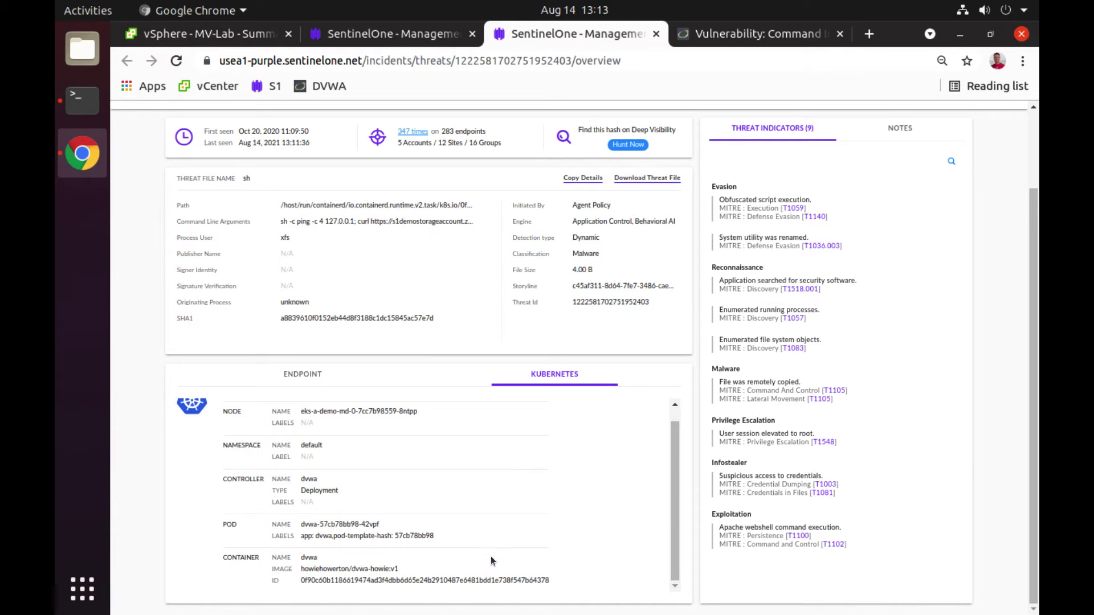
{"action": "left_click_drag", "start_coordinate": [678, 469], "coordinate": [696, 429]}
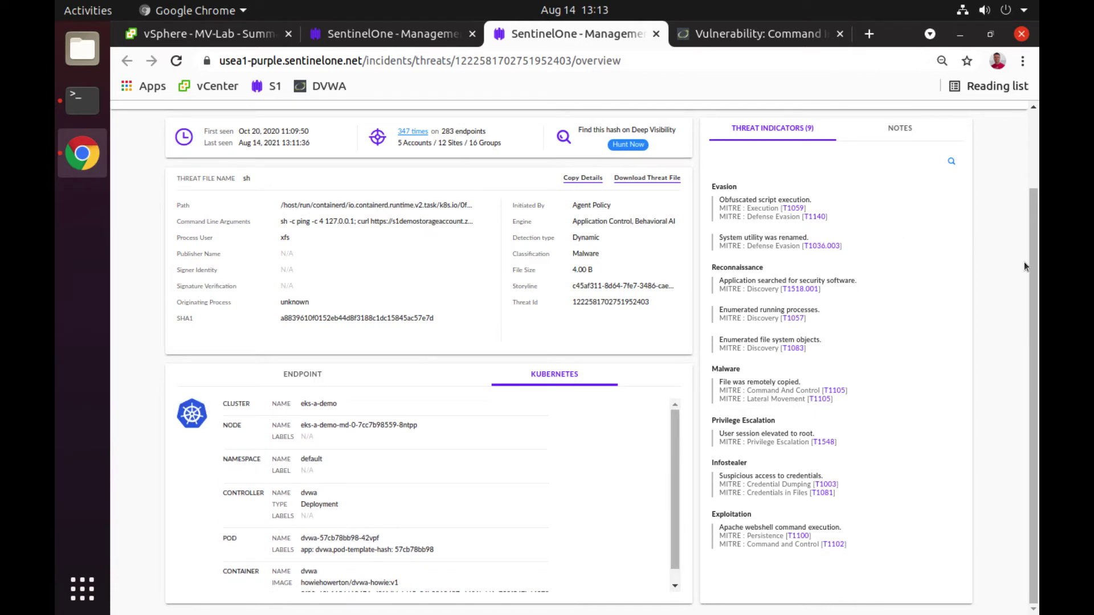
{"action": "scroll", "coordinate": [1030, 203], "scroll_direction": "up", "scroll_amount": 1}
{"action": "left_click_drag", "start_coordinate": [1030, 203], "coordinate": [1033, 142]}
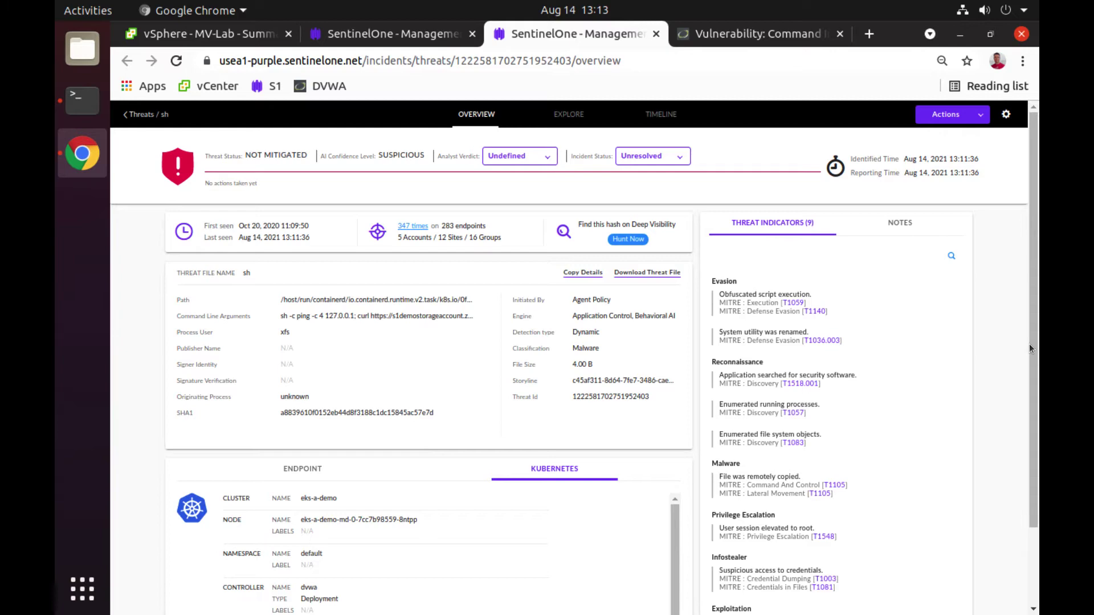
{"action": "left_click_drag", "start_coordinate": [1033, 349], "coordinate": [1034, 410]}
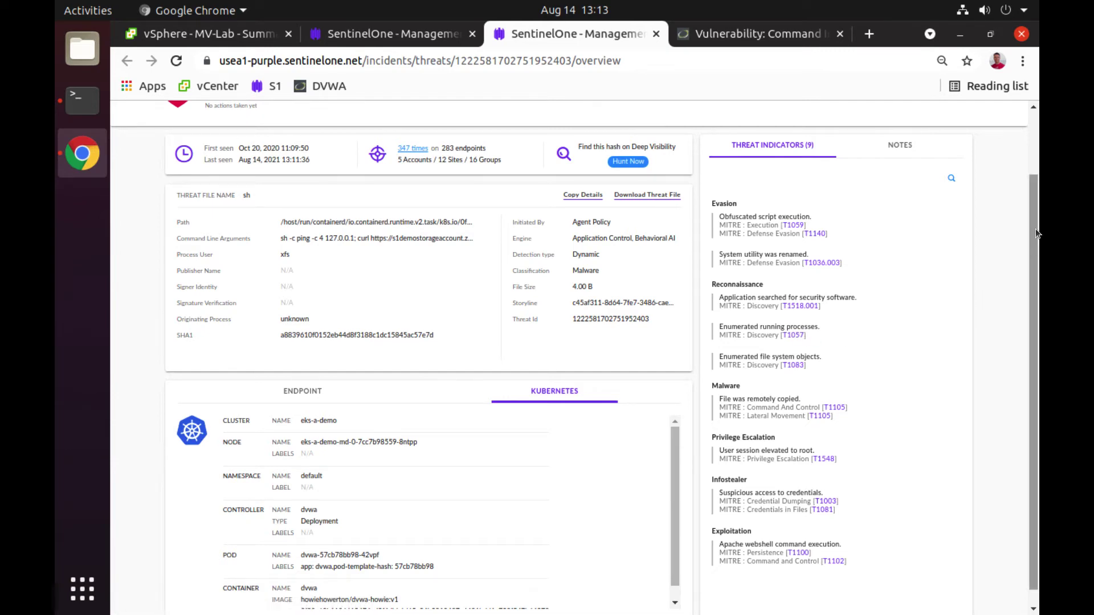
{"action": "left_click_drag", "start_coordinate": [1036, 233], "coordinate": [1033, 125]}
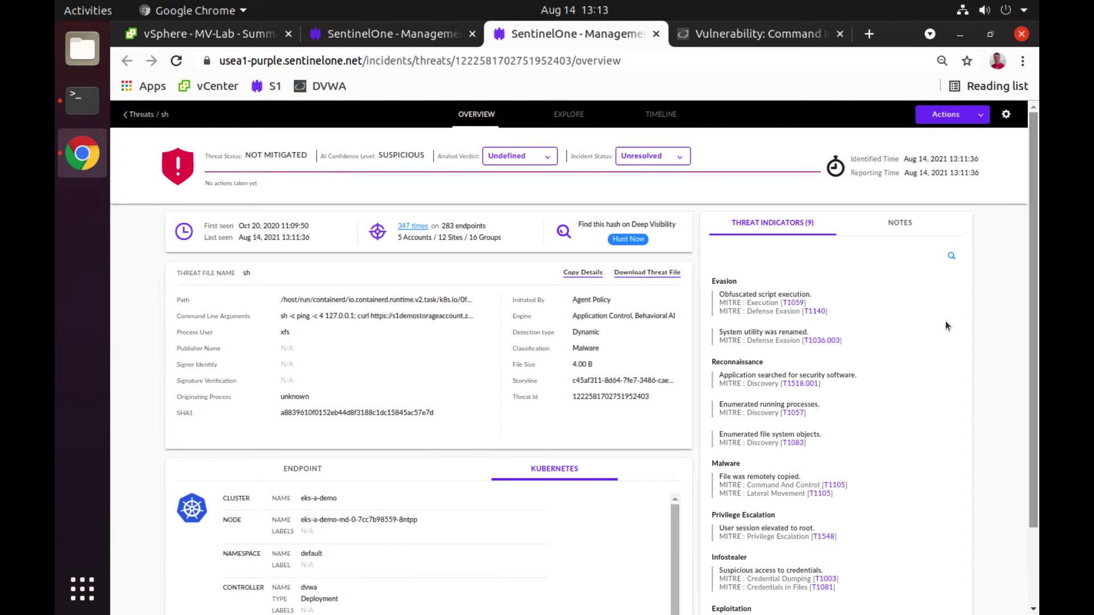
Explore the threat's process tree, focused on the python3 process found by searching 'python'
{"action": "left_click", "coordinate": [566, 119]}
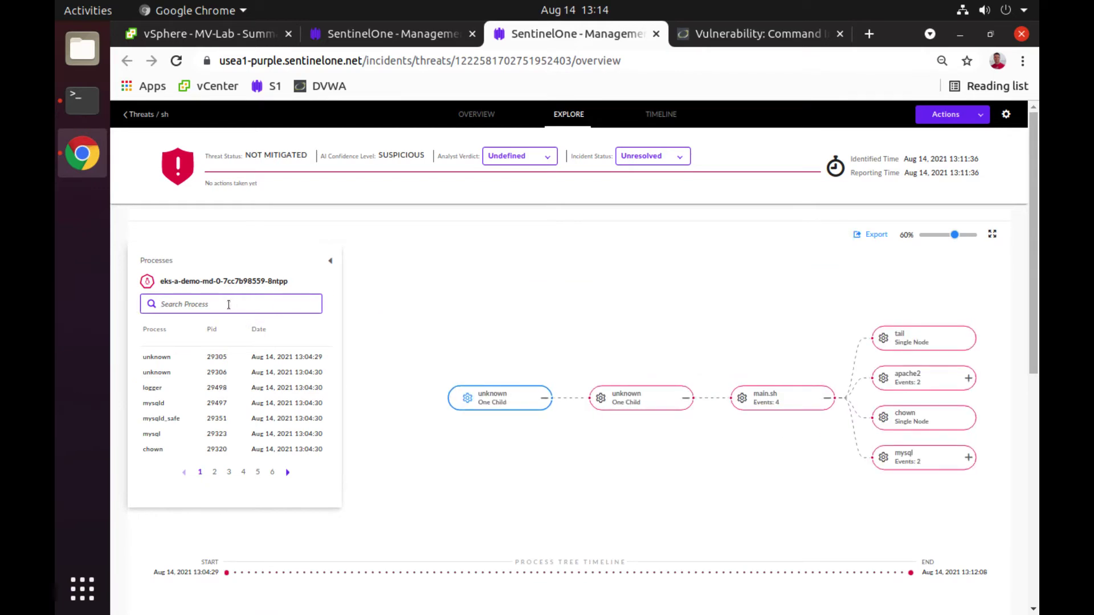
{"action": "type", "text": "python"}
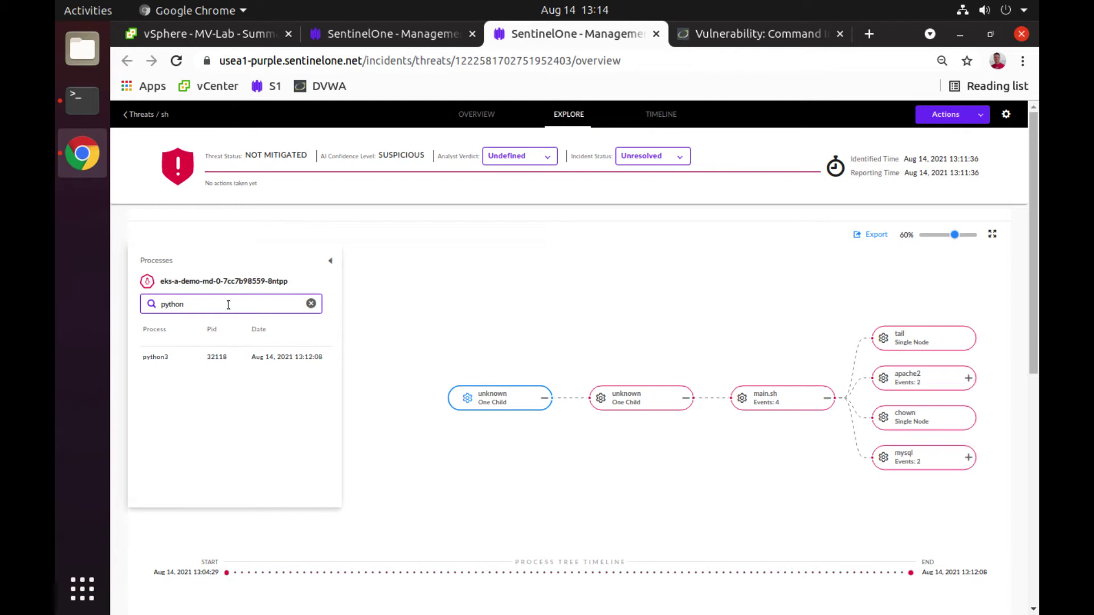
{"action": "left_click", "coordinate": [167, 358]}
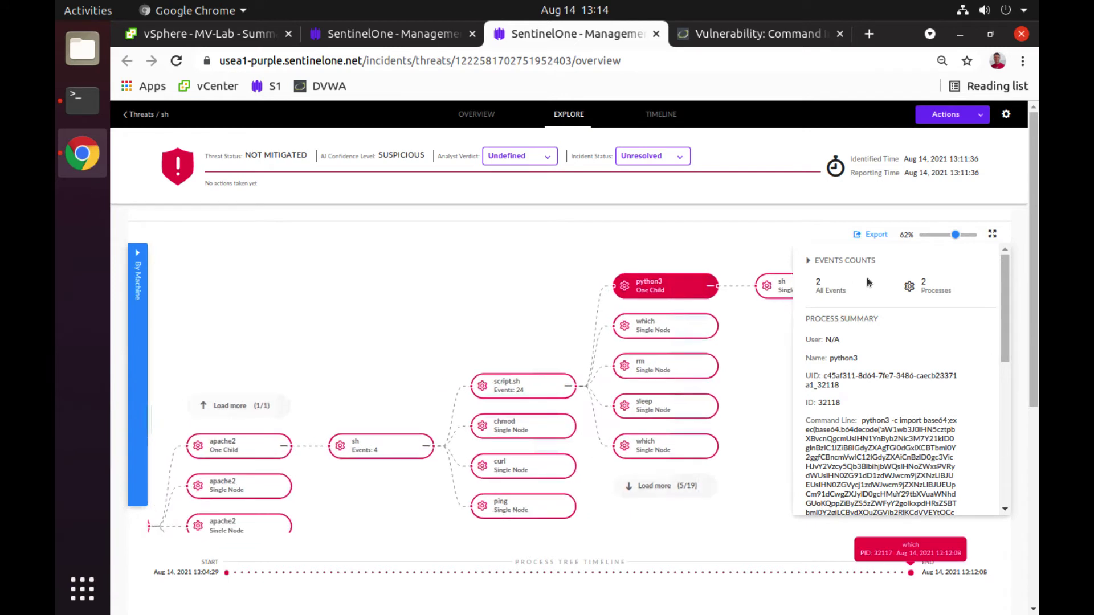
Zoom the tree to 35%, view main.sh's summary and expand apache2's child processes
{"action": "left_click", "coordinate": [939, 235]}
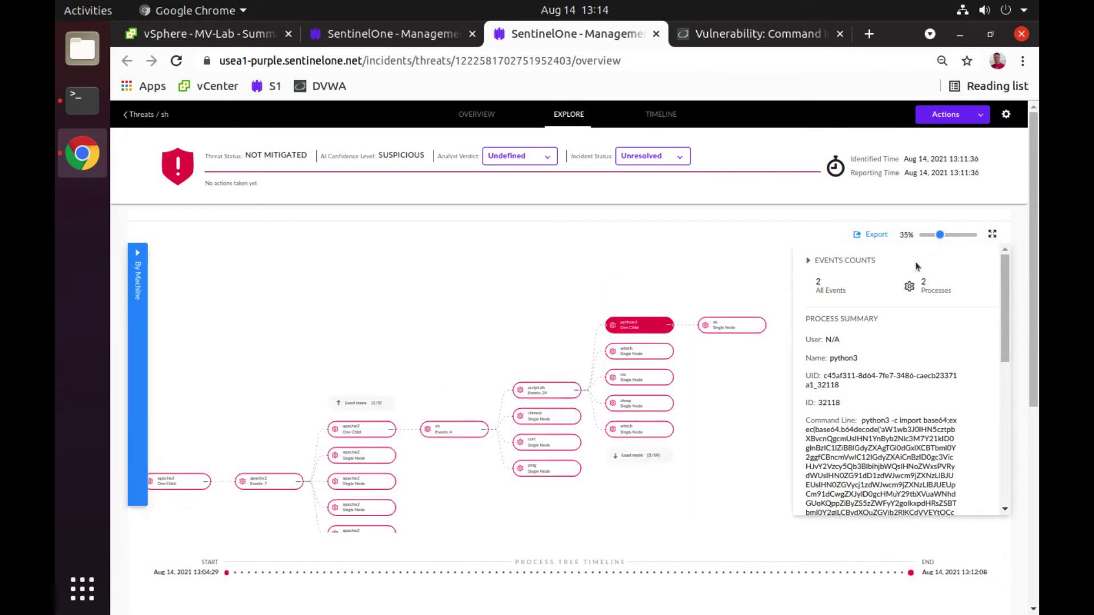
{"action": "left_click_drag", "start_coordinate": [548, 419], "coordinate": [679, 347]}
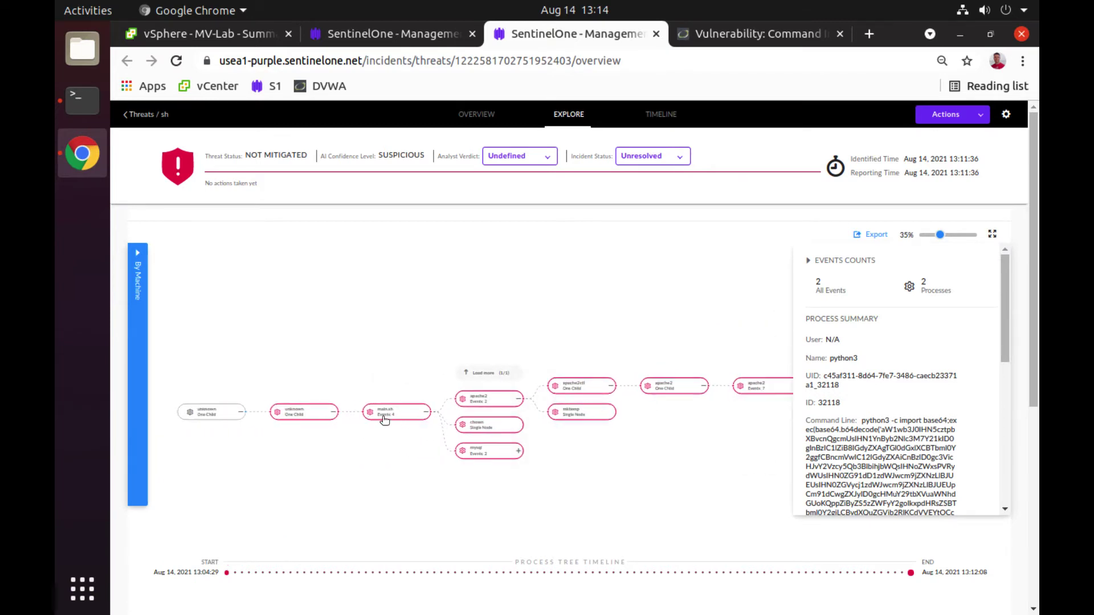
{"action": "left_click", "coordinate": [401, 418]}
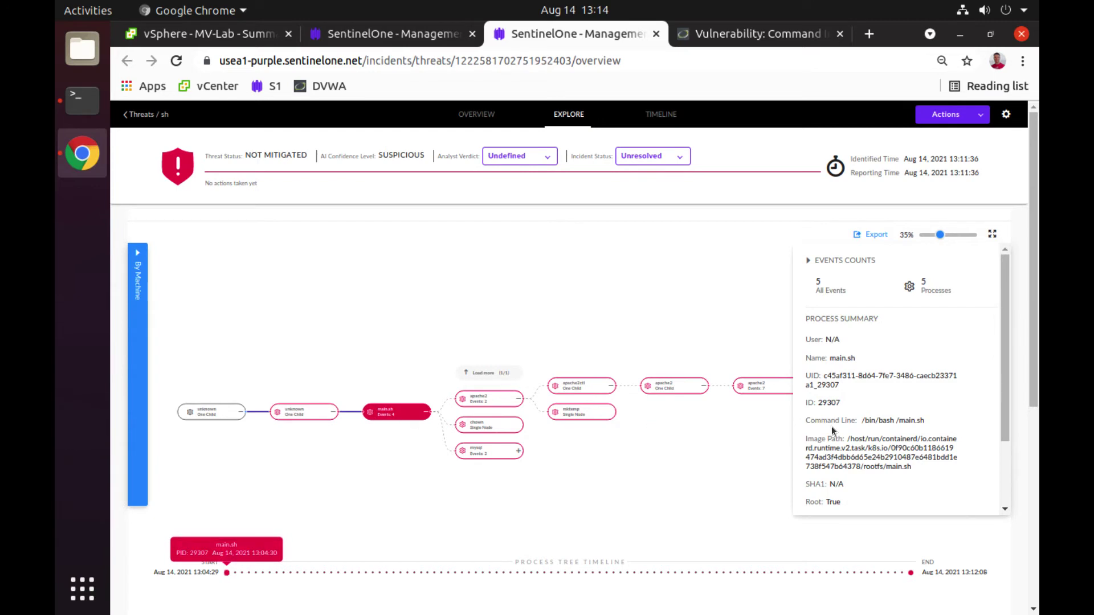
{"action": "left_click", "coordinate": [681, 391]}
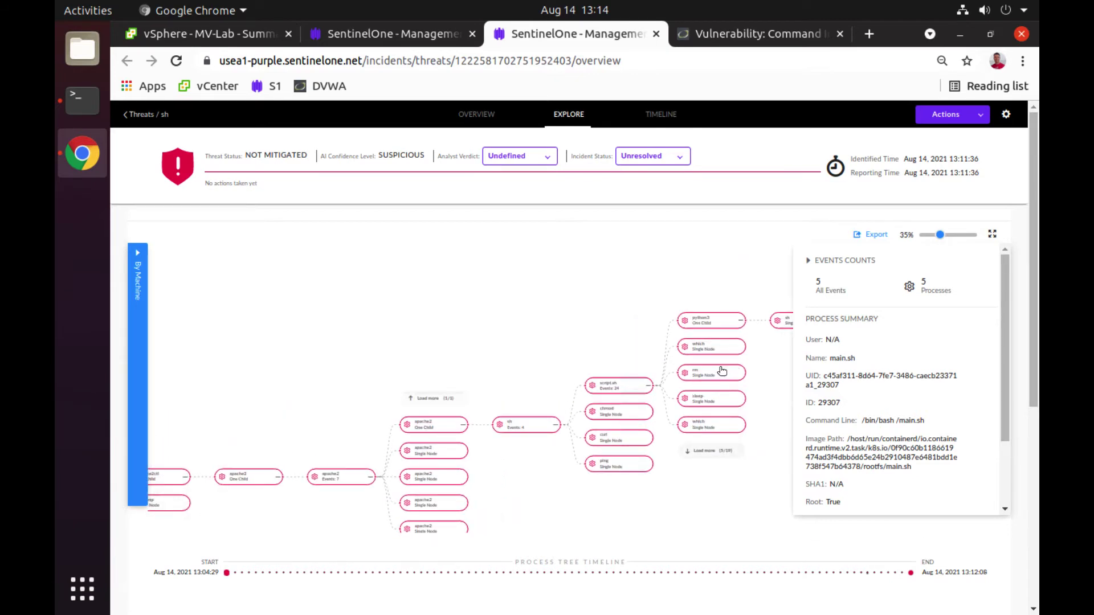
Inspect the sh process's command line and zoom the tree to 57%
{"action": "left_click", "coordinate": [520, 431]}
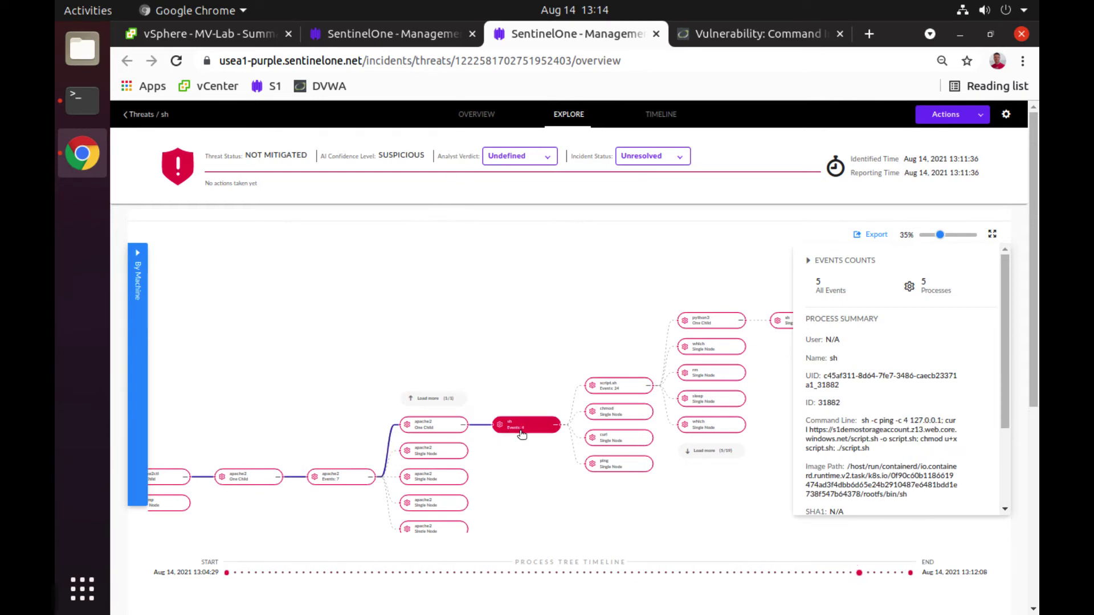
{"action": "left_click_drag", "start_coordinate": [520, 425], "coordinate": [476, 367]}
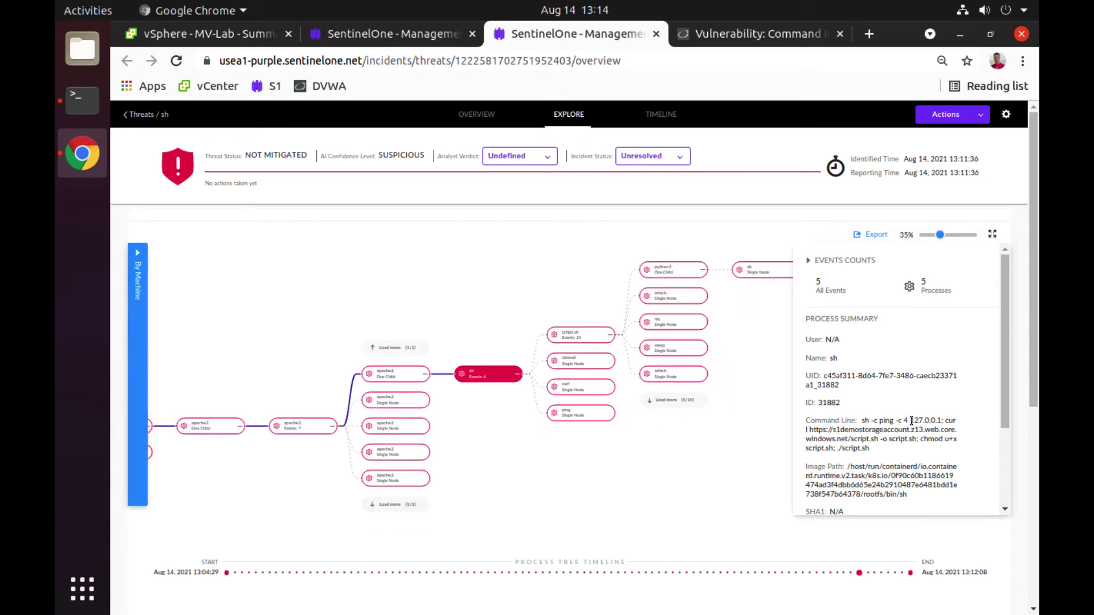
{"action": "left_click_drag", "start_coordinate": [921, 441], "coordinate": [921, 454]}
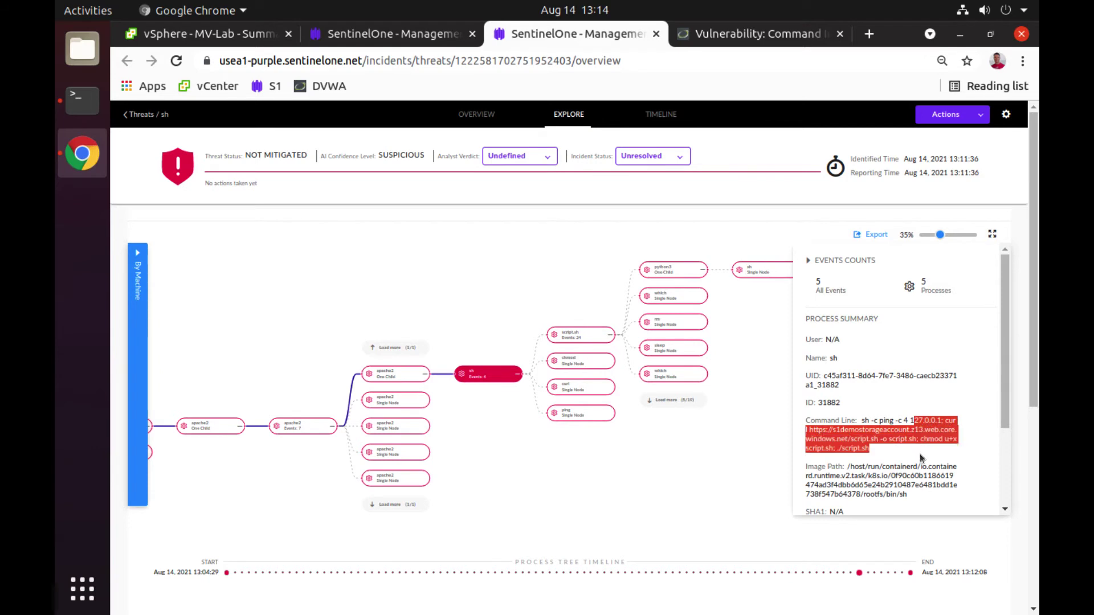
{"action": "left_click", "coordinate": [924, 458]}
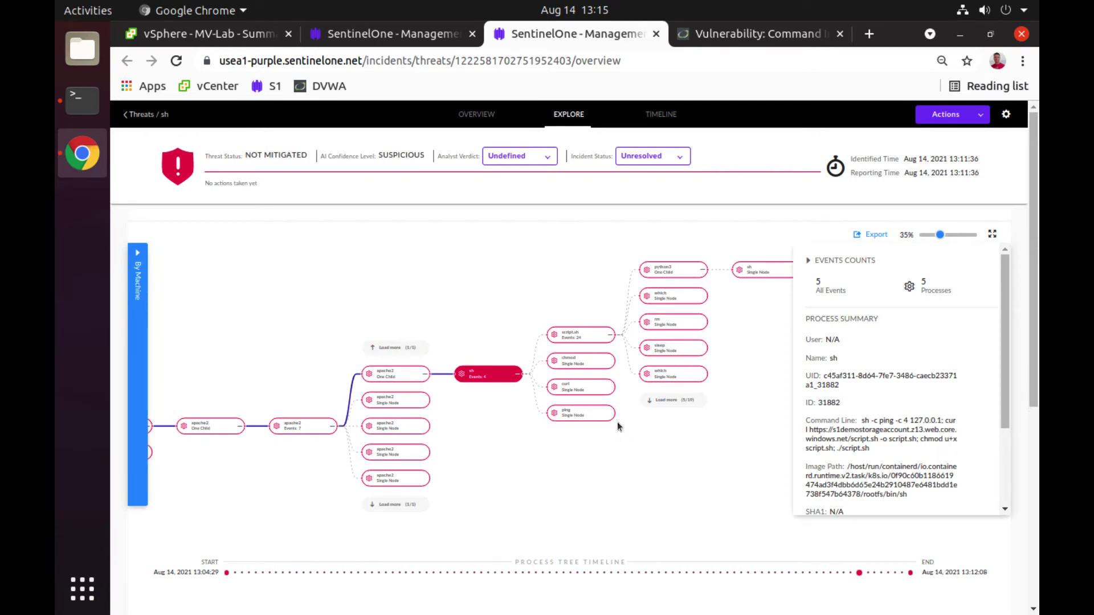
{"action": "left_click", "coordinate": [953, 237]}
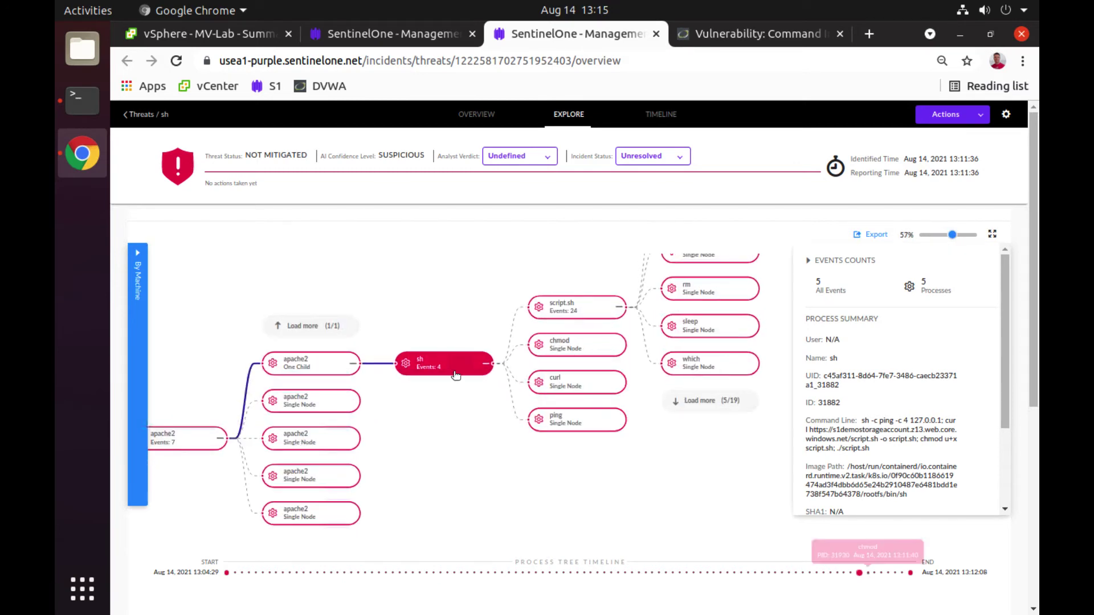
{"action": "left_click_drag", "start_coordinate": [431, 401], "coordinate": [318, 443]}
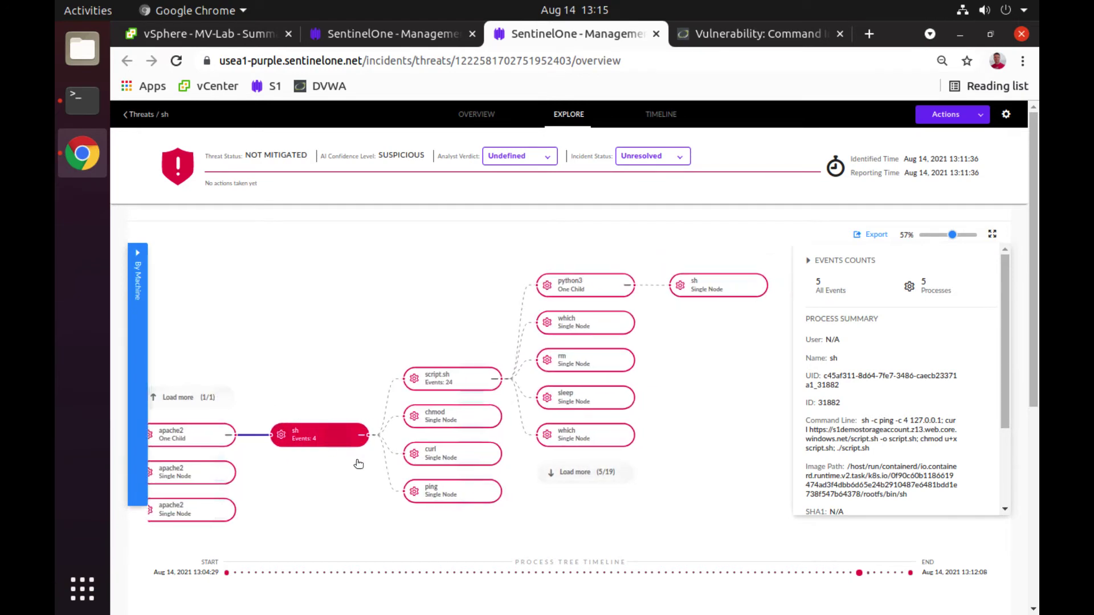
Inspect the ping, curl, chmod, script.sh and python3 process details
{"action": "left_click", "coordinate": [442, 495]}
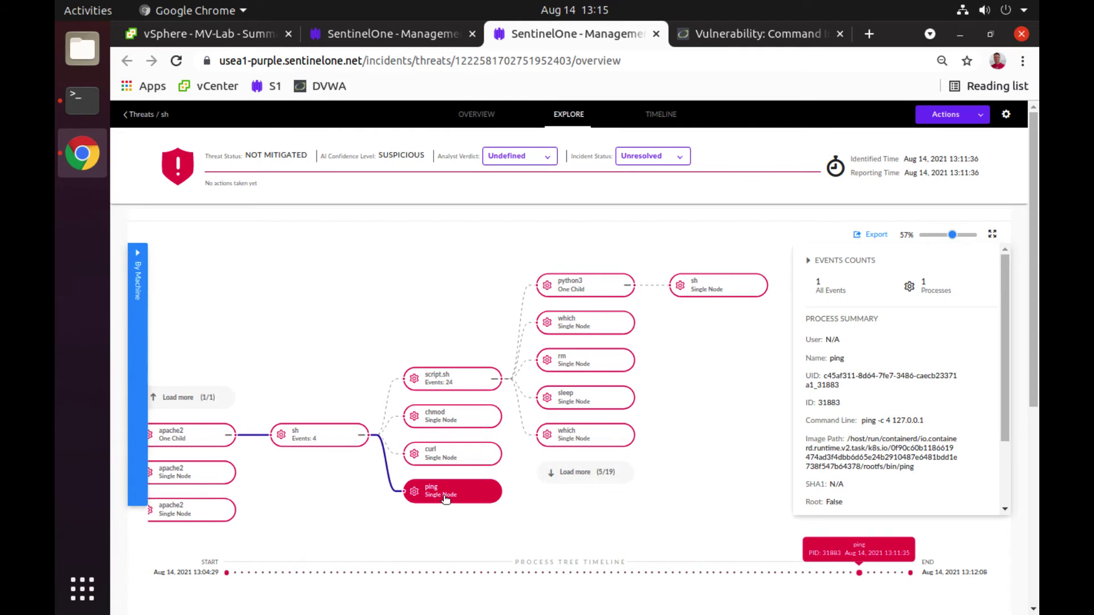
{"action": "left_click", "coordinate": [454, 456]}
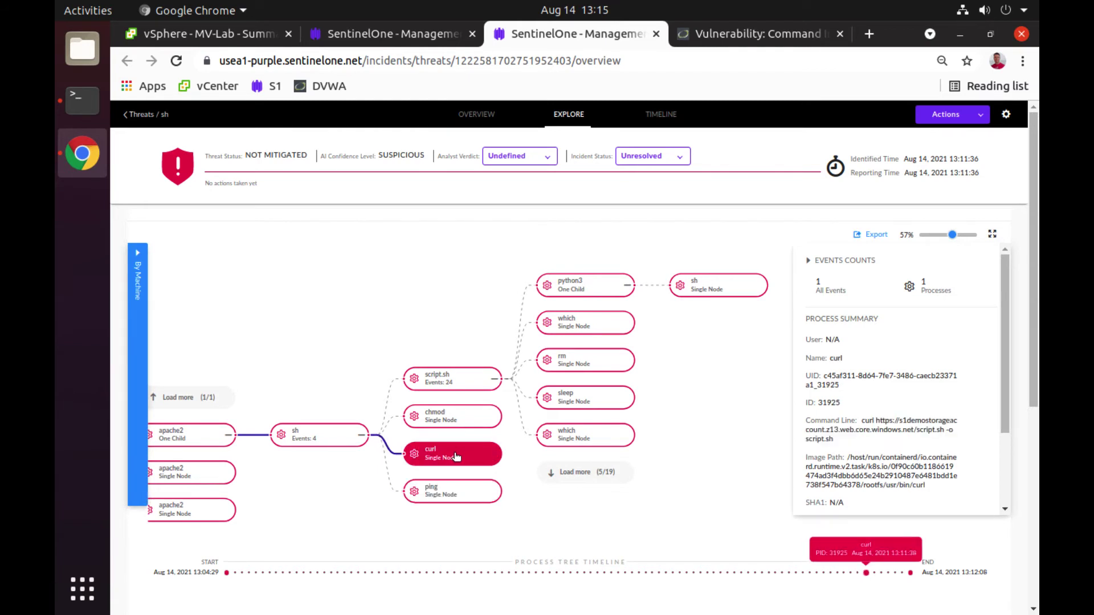
{"action": "left_click", "coordinate": [455, 418]}
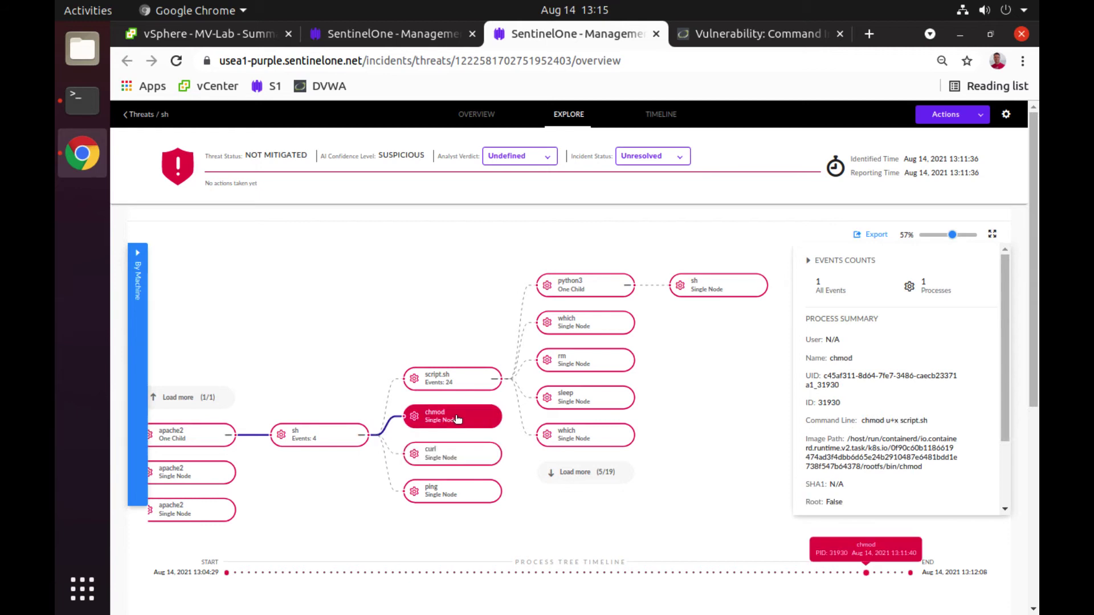
{"action": "left_click", "coordinate": [455, 384]}
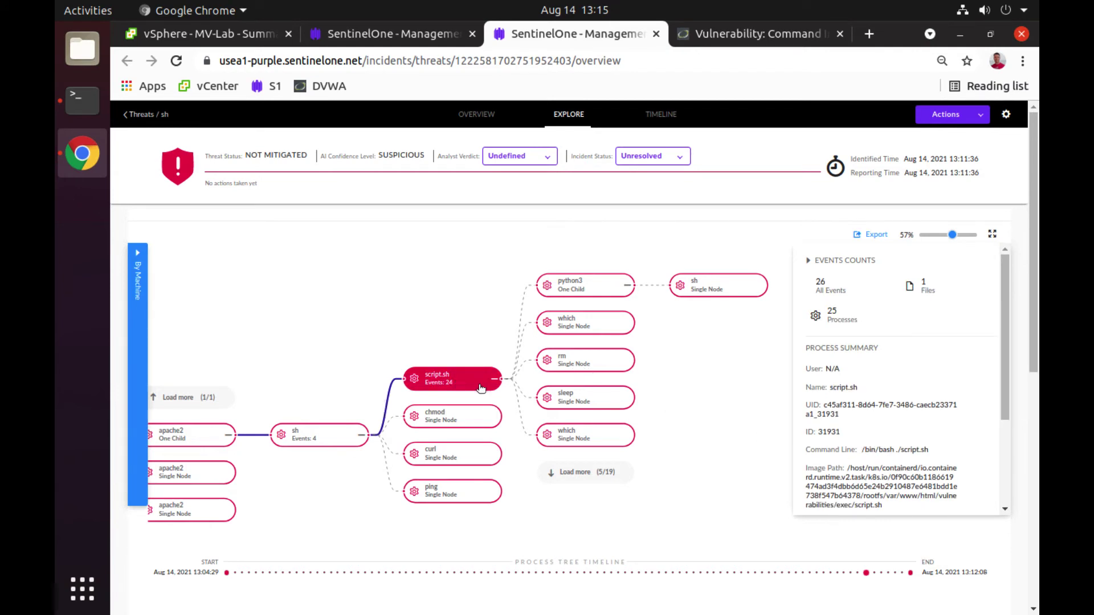
{"action": "left_click", "coordinate": [574, 288]}
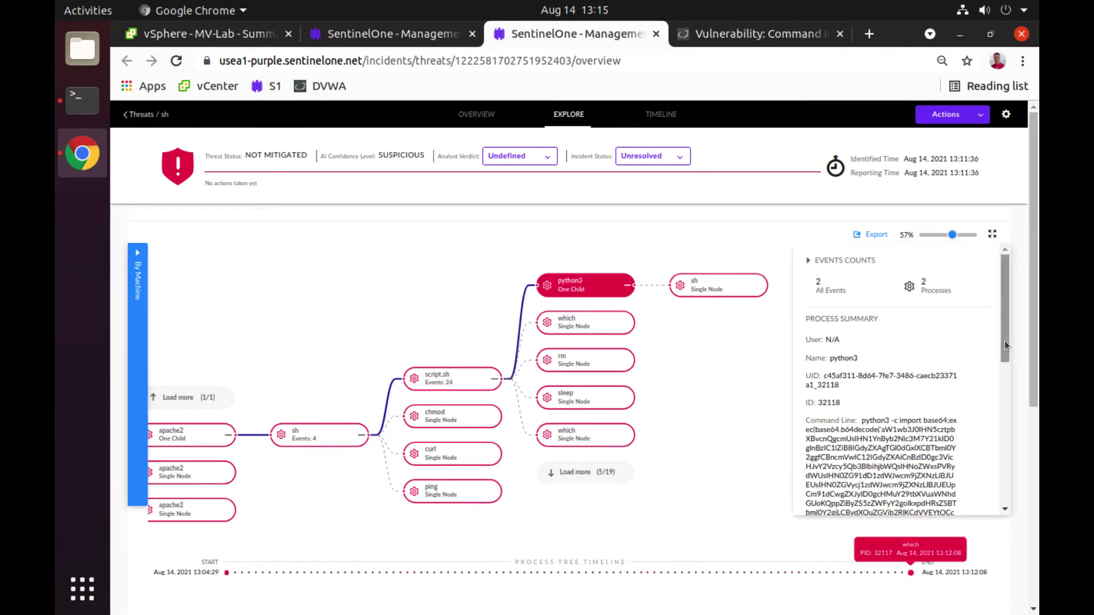
{"action": "left_click_drag", "start_coordinate": [1004, 341], "coordinate": [1006, 423]}
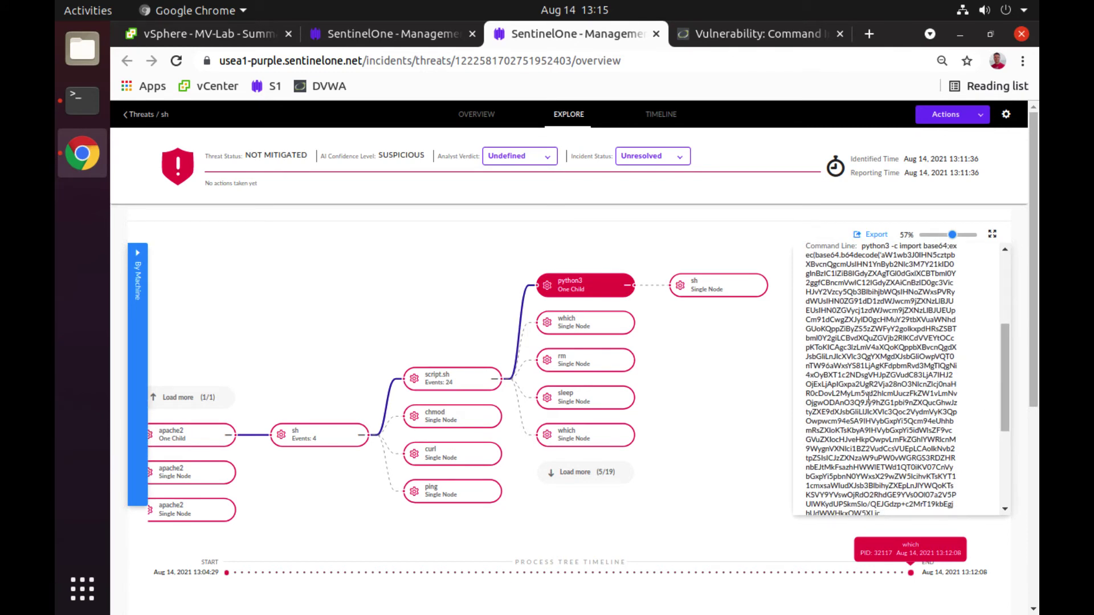
Load more script.sh children and inspect the curl download of meltdown-exploit master.zip
{"action": "left_click", "coordinate": [581, 472]}
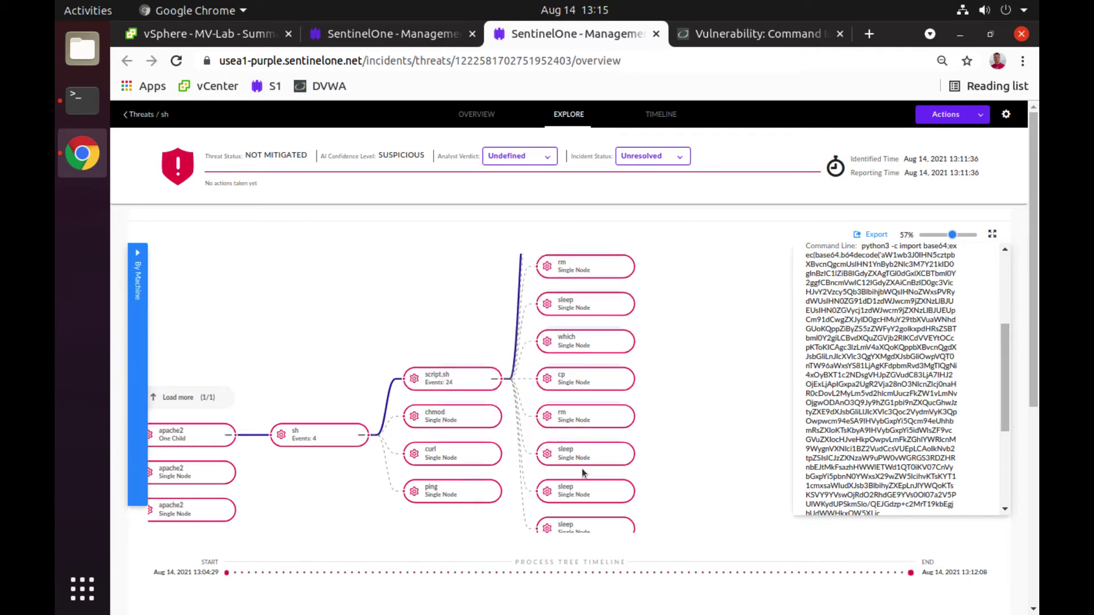
{"action": "scroll", "coordinate": [589, 400], "scroll_direction": "down", "scroll_amount": 1}
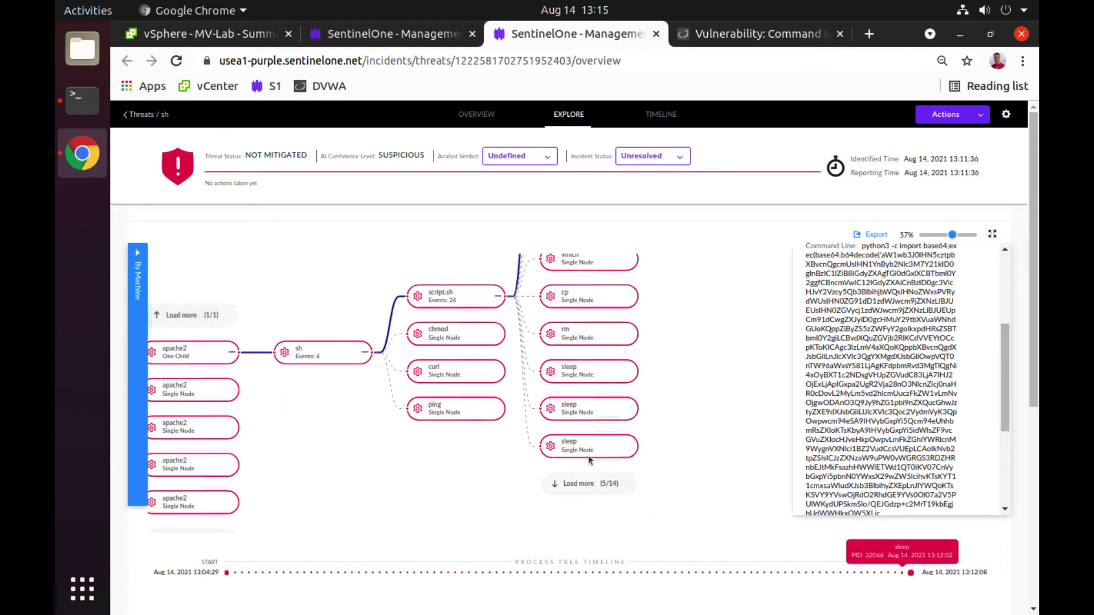
{"action": "left_click", "coordinate": [586, 483]}
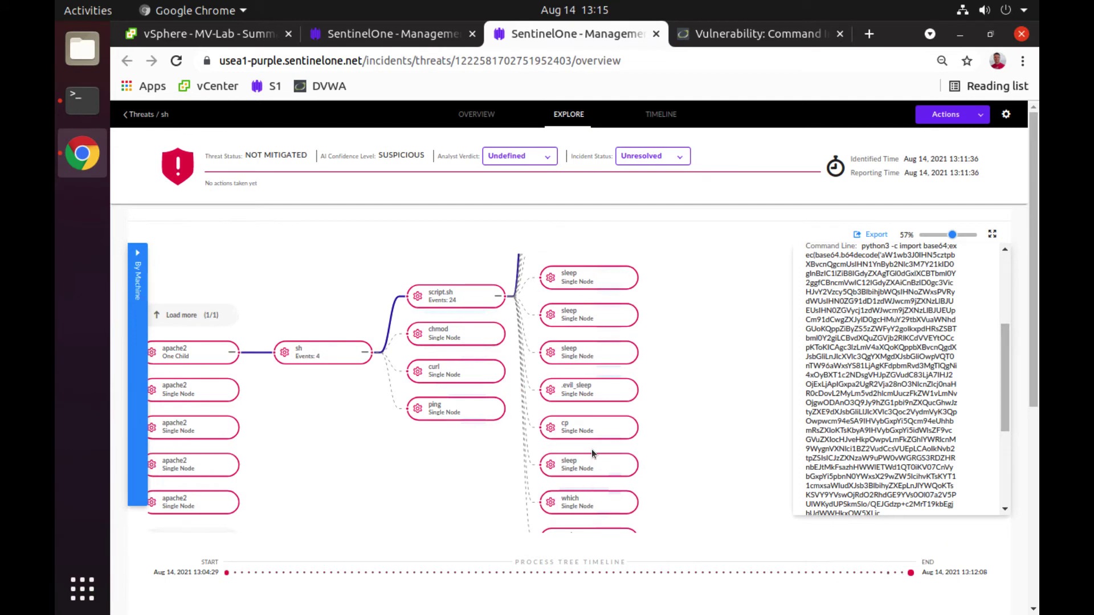
{"action": "scroll", "coordinate": [590, 376], "scroll_direction": "down", "scroll_amount": 1}
{"action": "scroll", "coordinate": [590, 376], "scroll_direction": "down", "scroll_amount": 1}
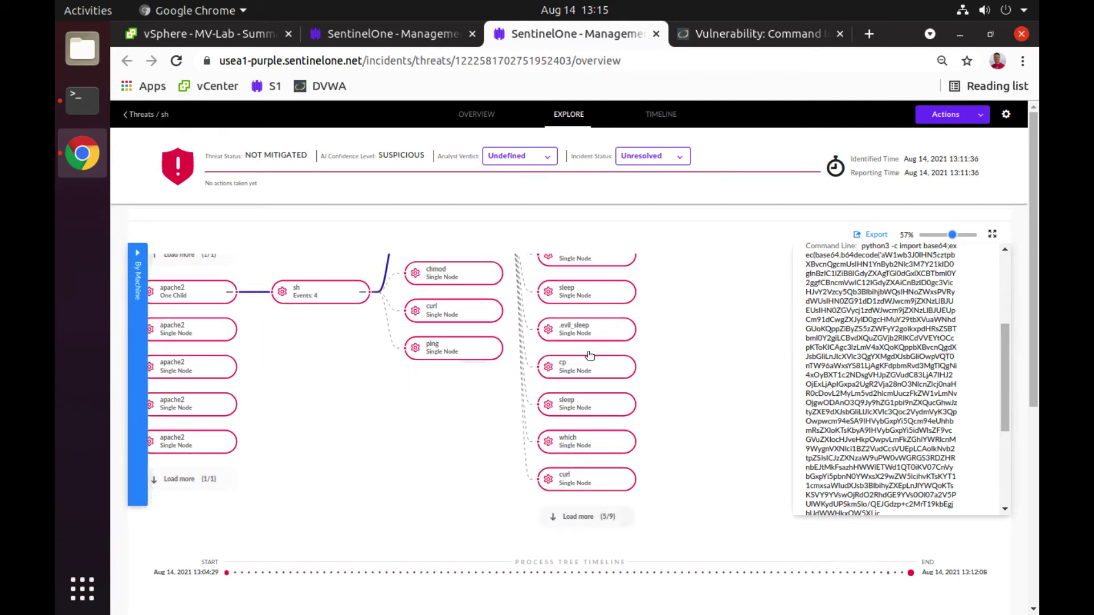
{"action": "left_click", "coordinate": [584, 460]}
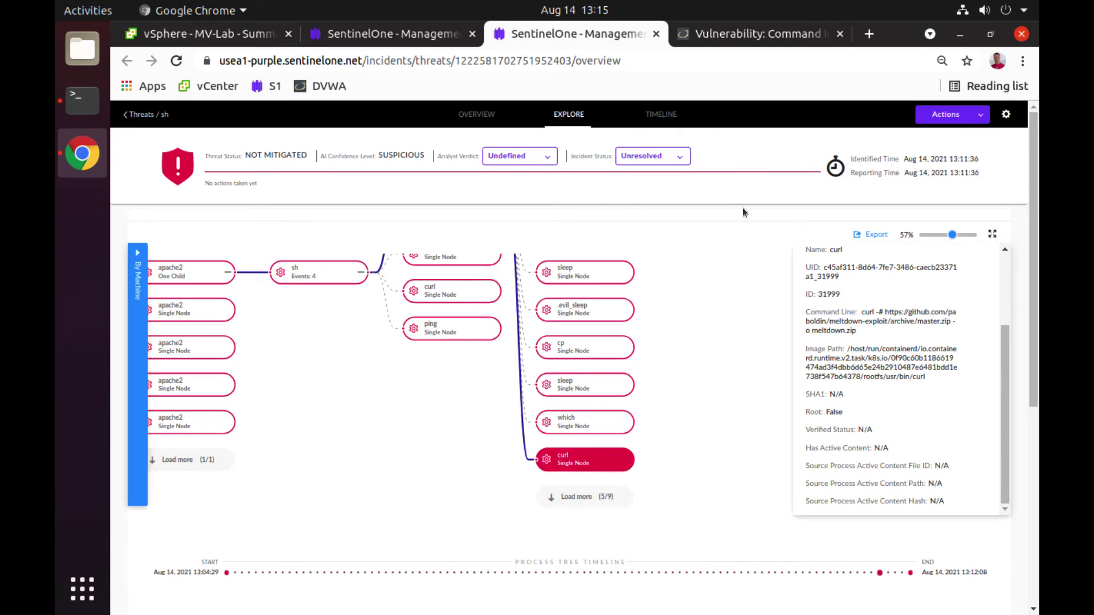
Apply Kill and Quarantine mitigation, marking the sh threat Resolved with a True Positive verdict
{"action": "left_click", "coordinate": [955, 121]}
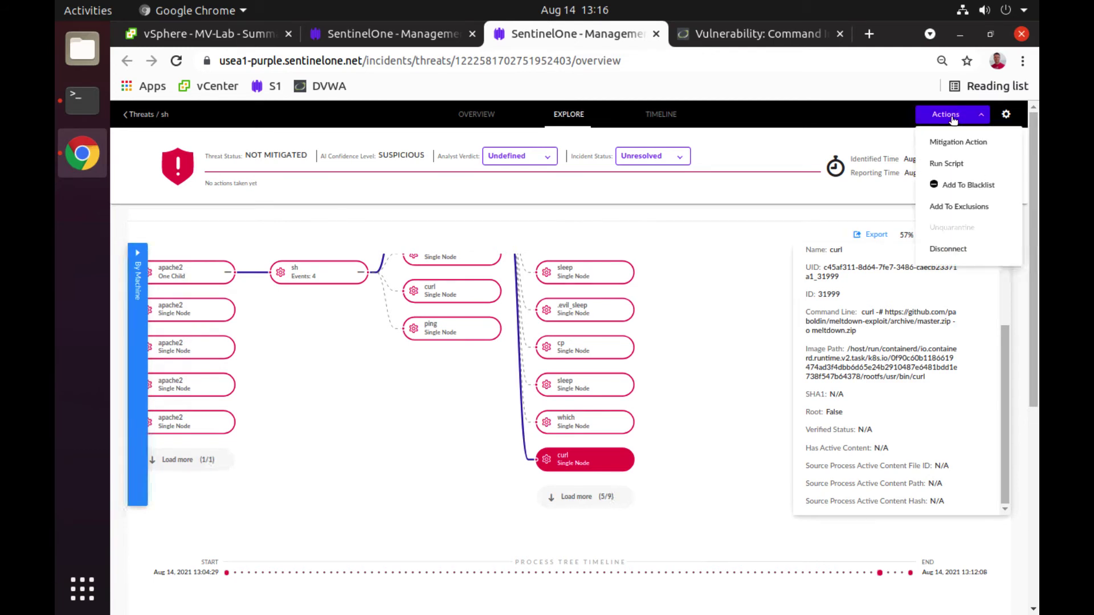
{"action": "left_click", "coordinate": [979, 144]}
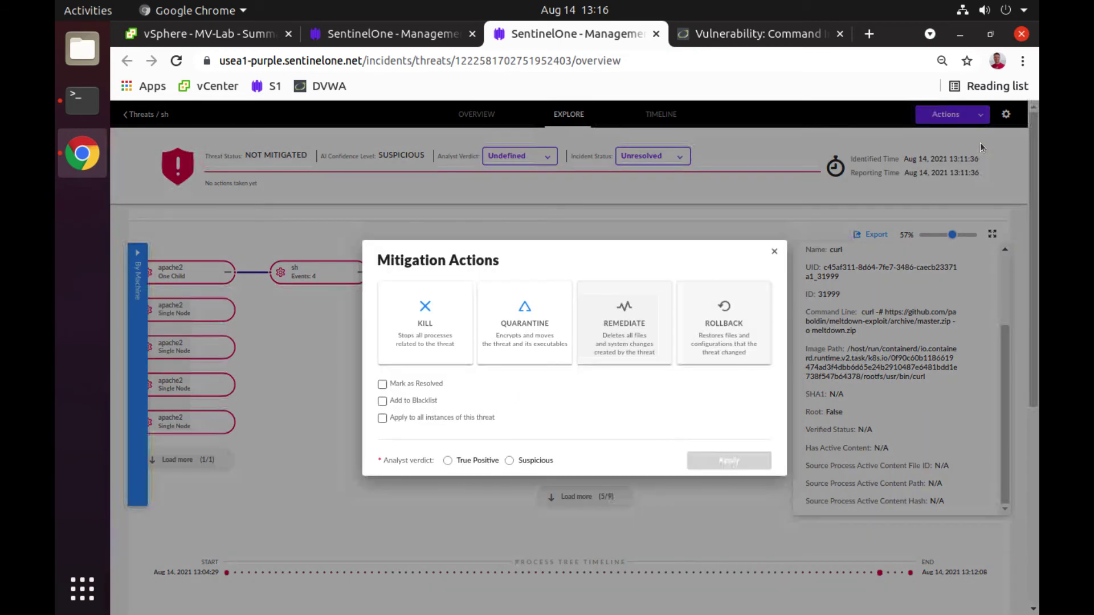
{"action": "left_click", "coordinate": [422, 346]}
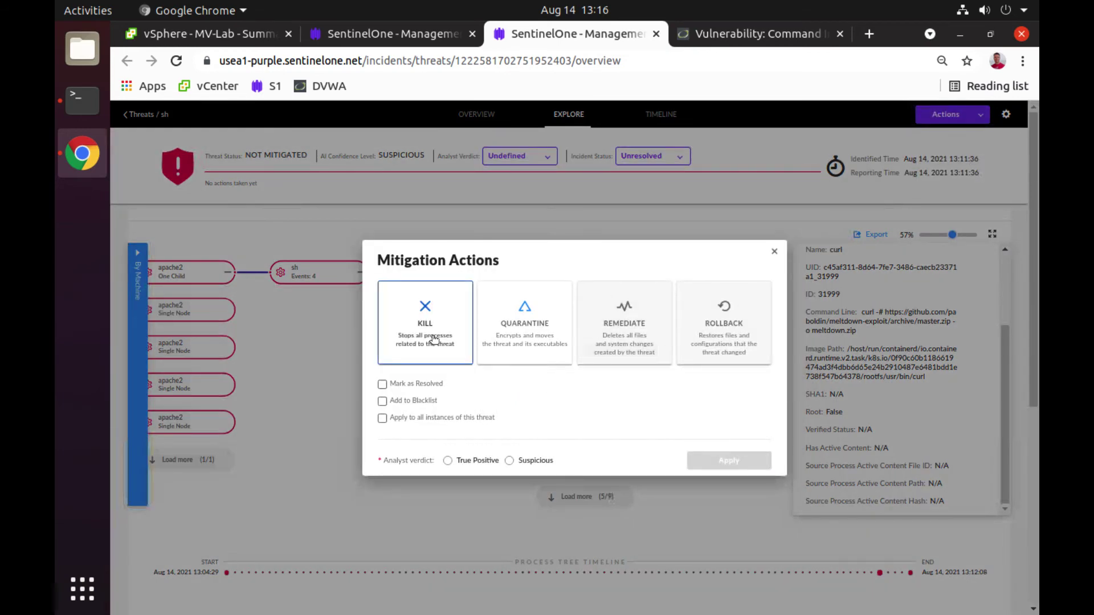
{"action": "left_click", "coordinate": [507, 340]}
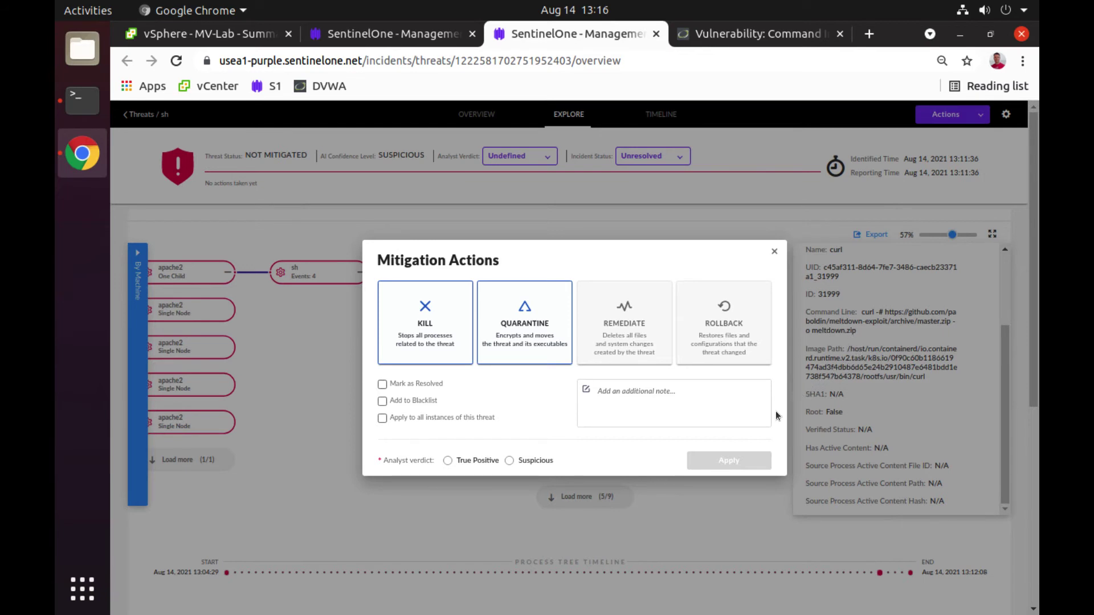
{"action": "left_click", "coordinate": [421, 386]}
{"action": "left_click", "coordinate": [448, 460]}
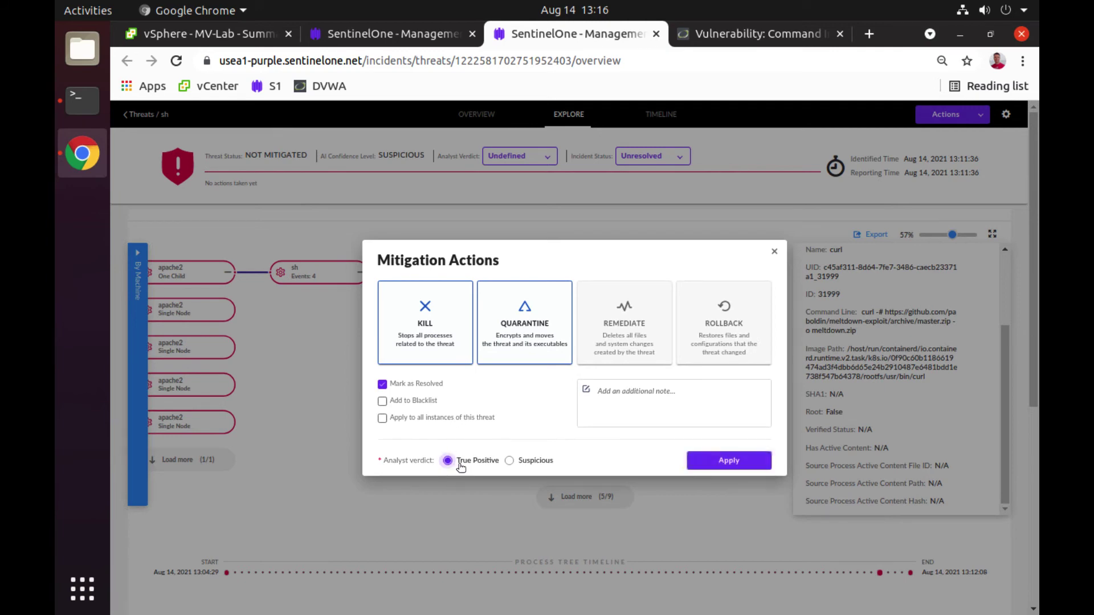
{"action": "left_click", "coordinate": [726, 463]}
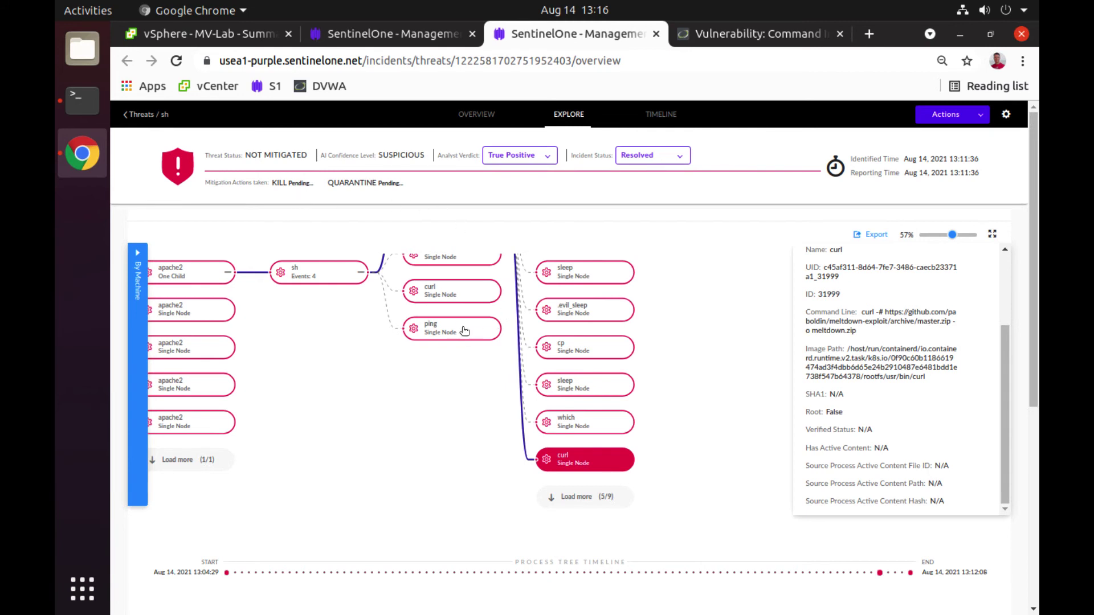
Trace the tree back to main.sh and check the quarantine summary: 72/106 files quarantined
{"action": "left_click", "coordinate": [448, 291]}
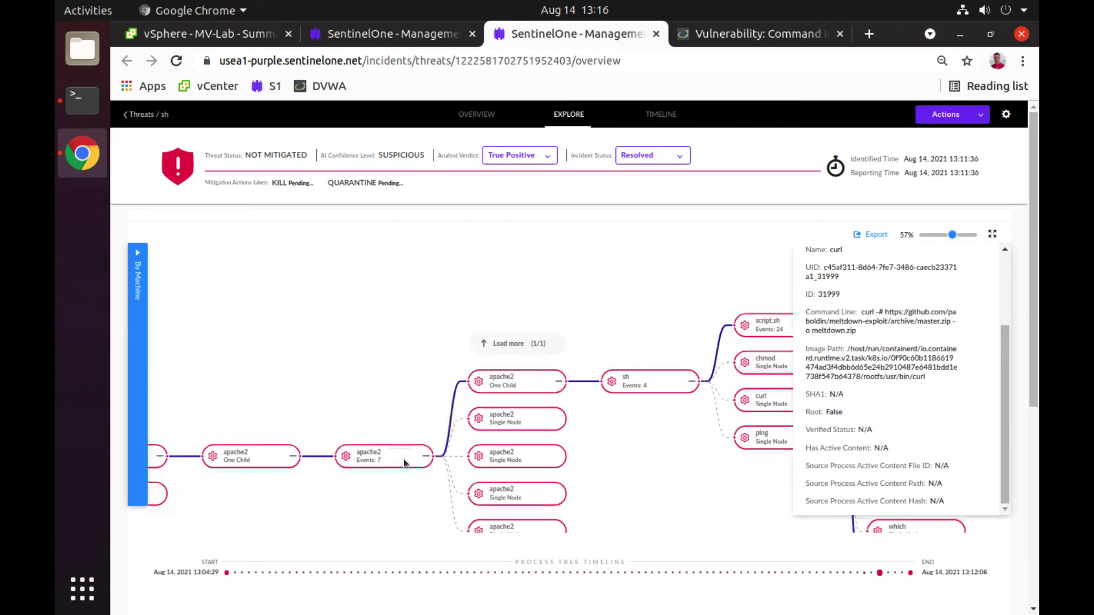
{"action": "left_click_drag", "start_coordinate": [443, 449], "coordinate": [785, 376]}
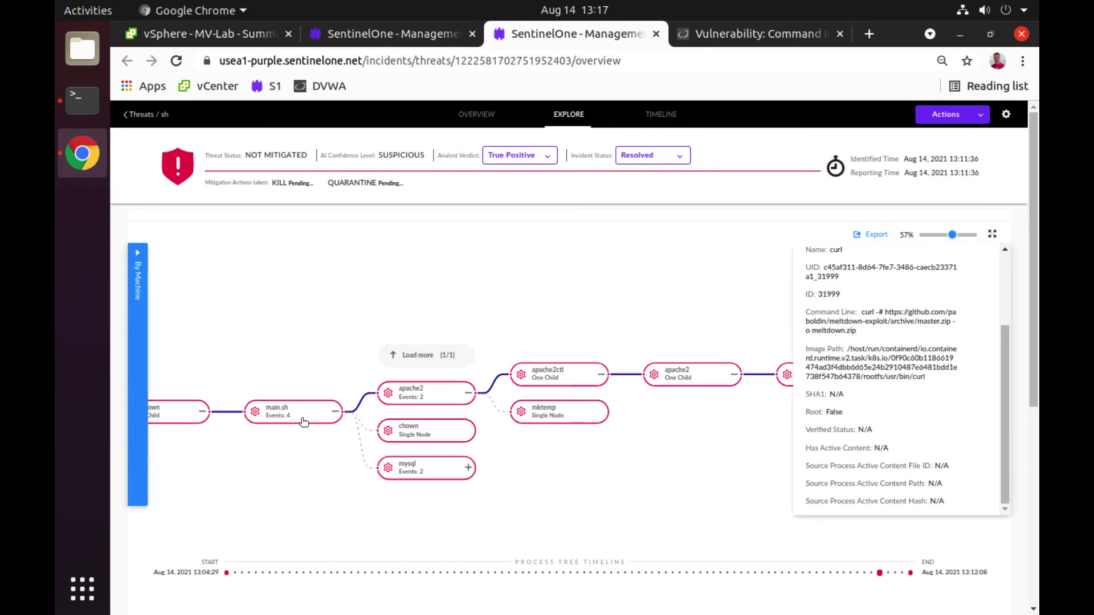
{"action": "left_click", "coordinate": [293, 420]}
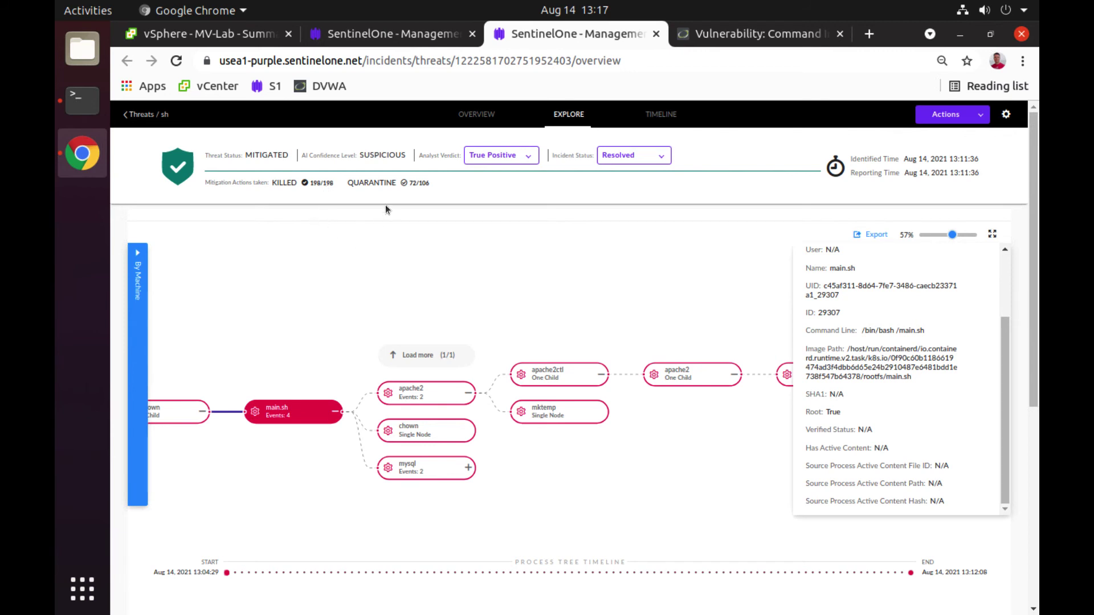
{"action": "mouse_move", "coordinate": [418, 183]}
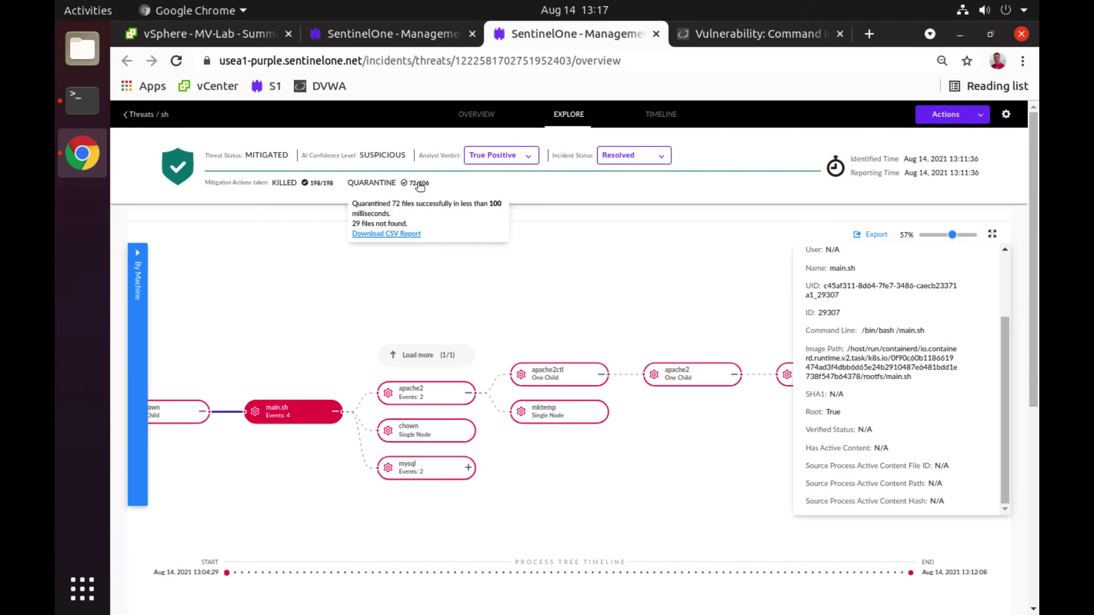
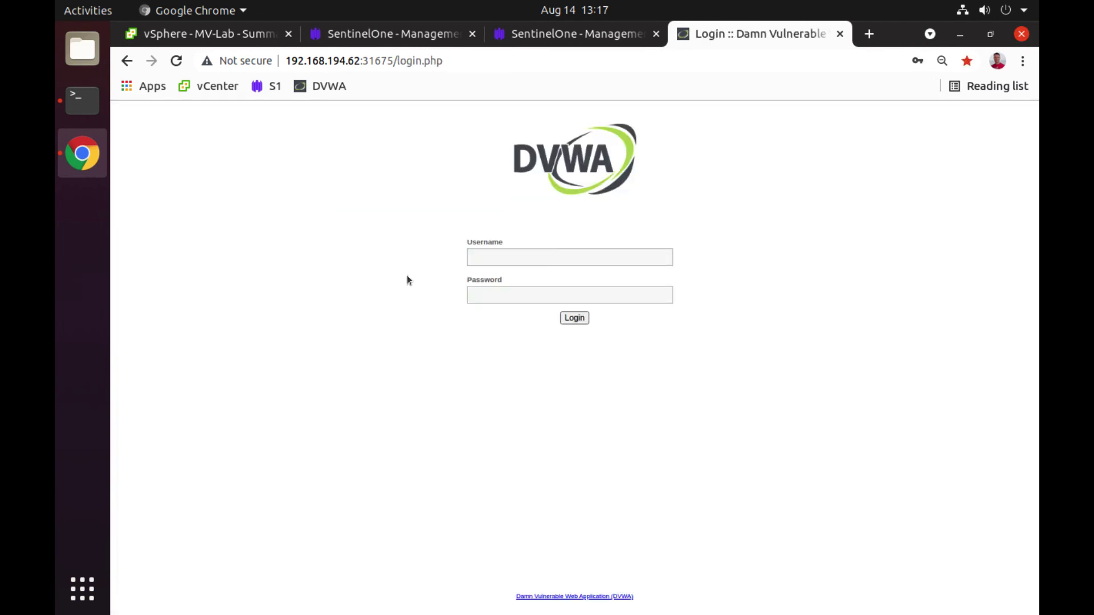
Sign in to DVWA using the saved admin login from browser autofill
{"action": "left_click", "coordinate": [505, 258]}
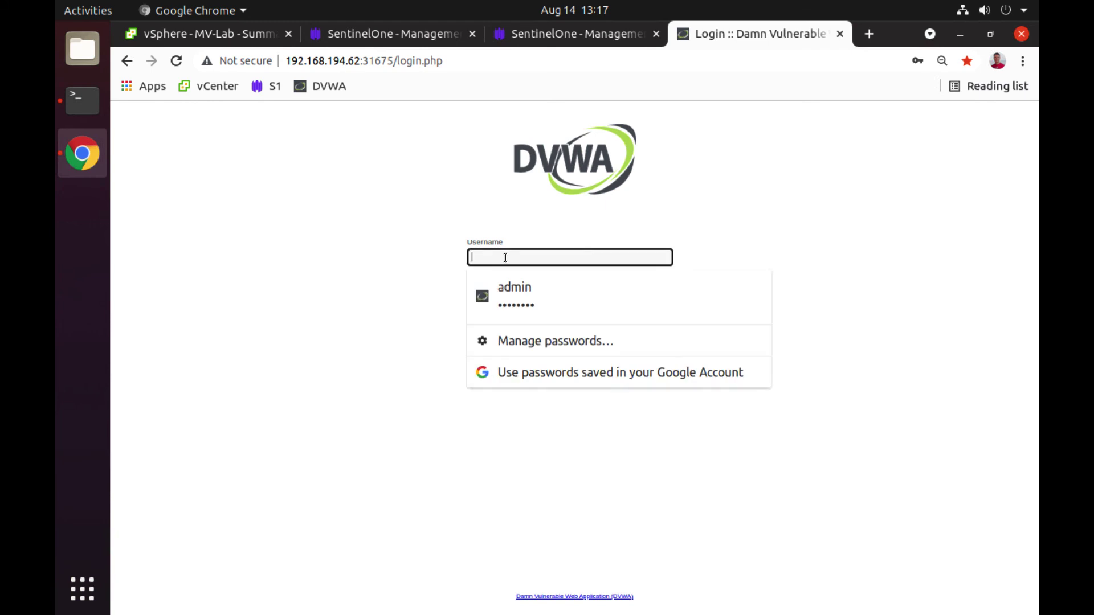
{"action": "left_click", "coordinate": [509, 291]}
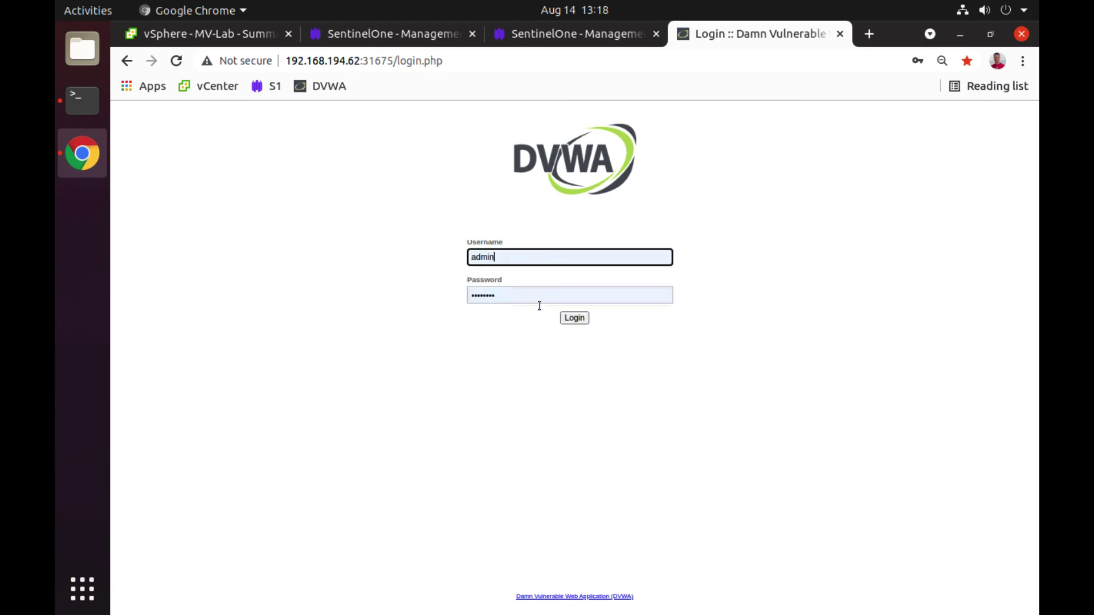
{"action": "left_click", "coordinate": [576, 320]}
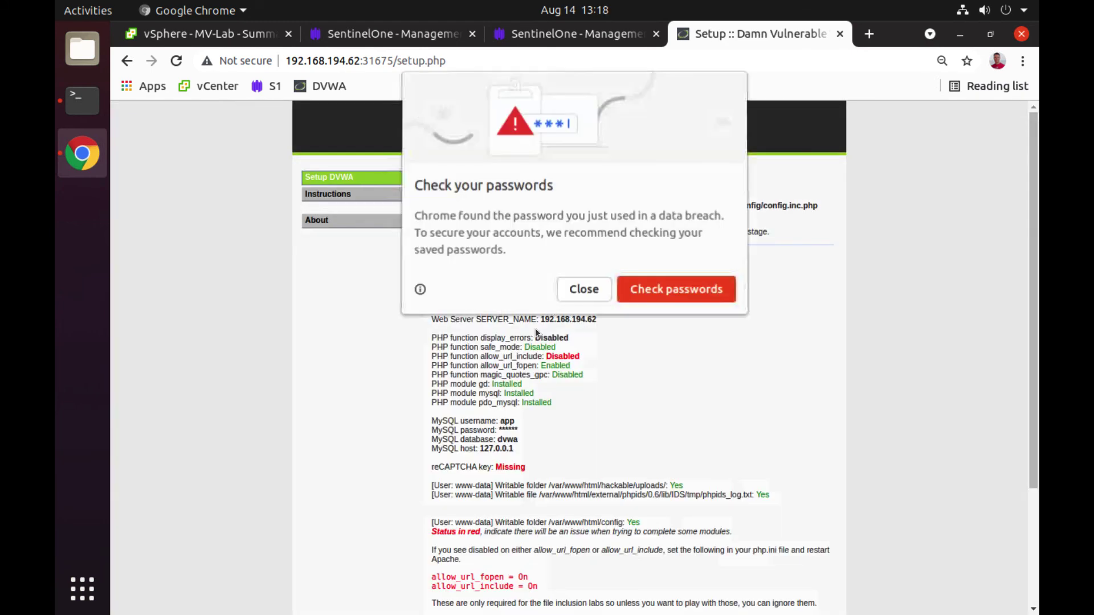
Dismiss the password-breach warning and scroll to review the Database Setup check list
{"action": "left_click", "coordinate": [577, 293]}
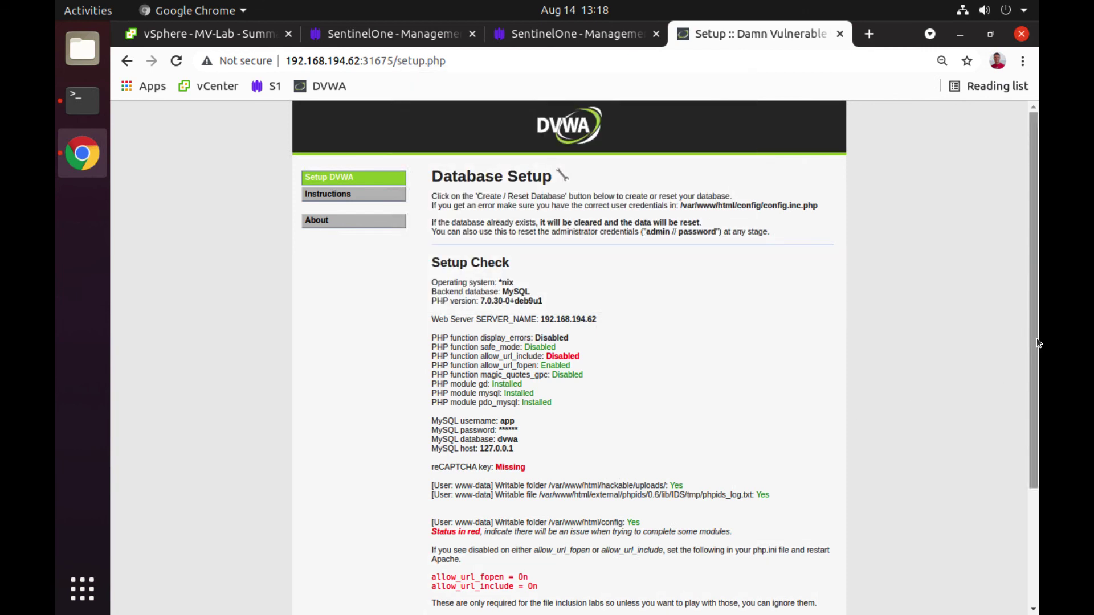
{"action": "left_click_drag", "start_coordinate": [1027, 357], "coordinate": [1030, 427]}
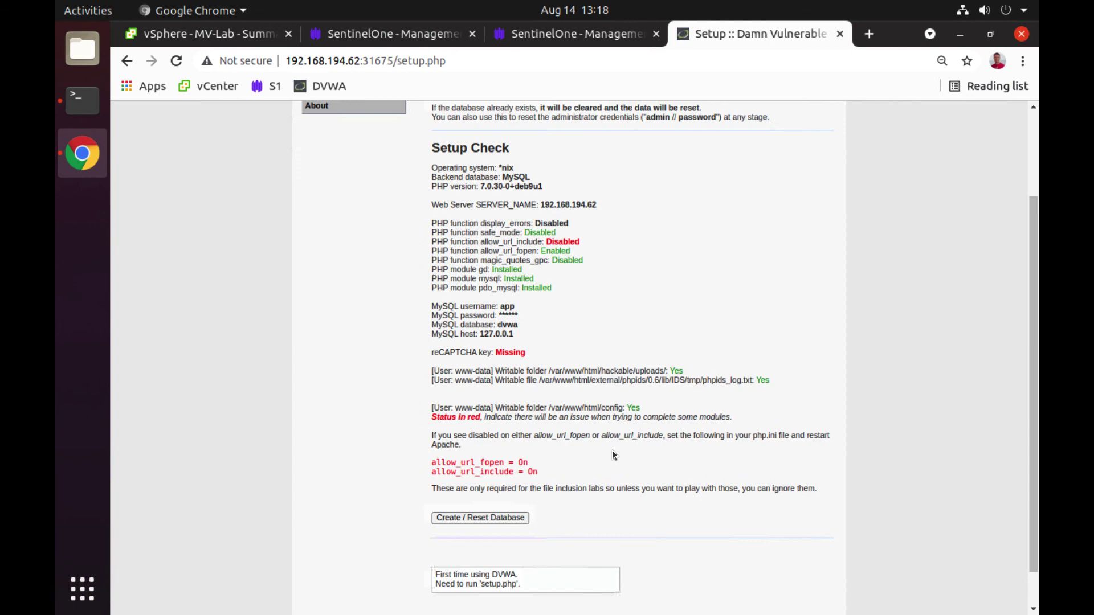
{"action": "left_click_drag", "start_coordinate": [1033, 383], "coordinate": [1015, 266]}
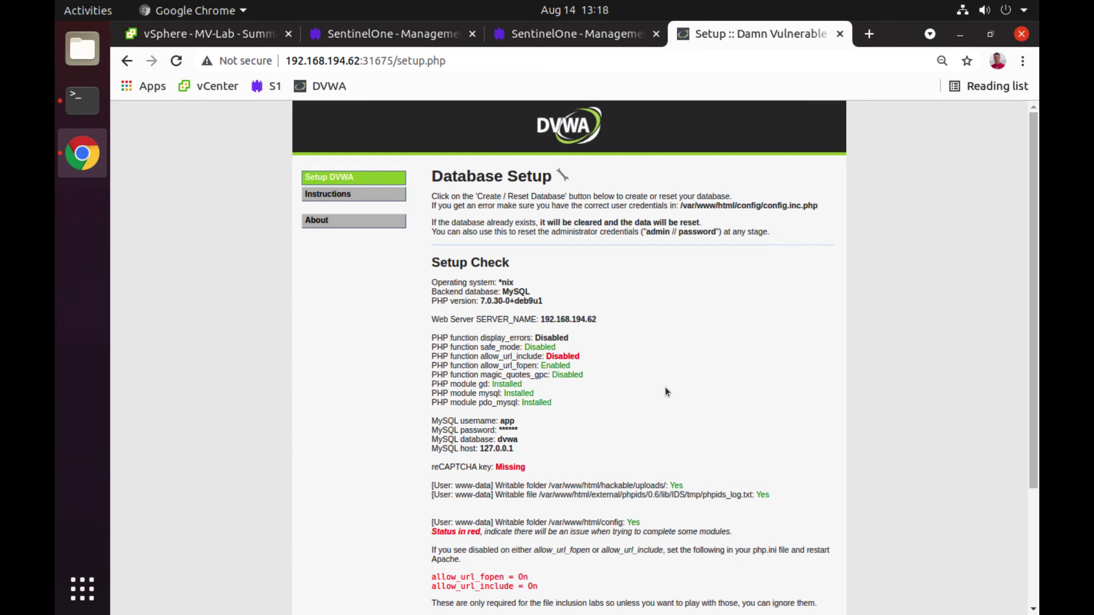
Show the 'sh' threat's Overview in the SentinelOne console
{"action": "left_click", "coordinate": [556, 39]}
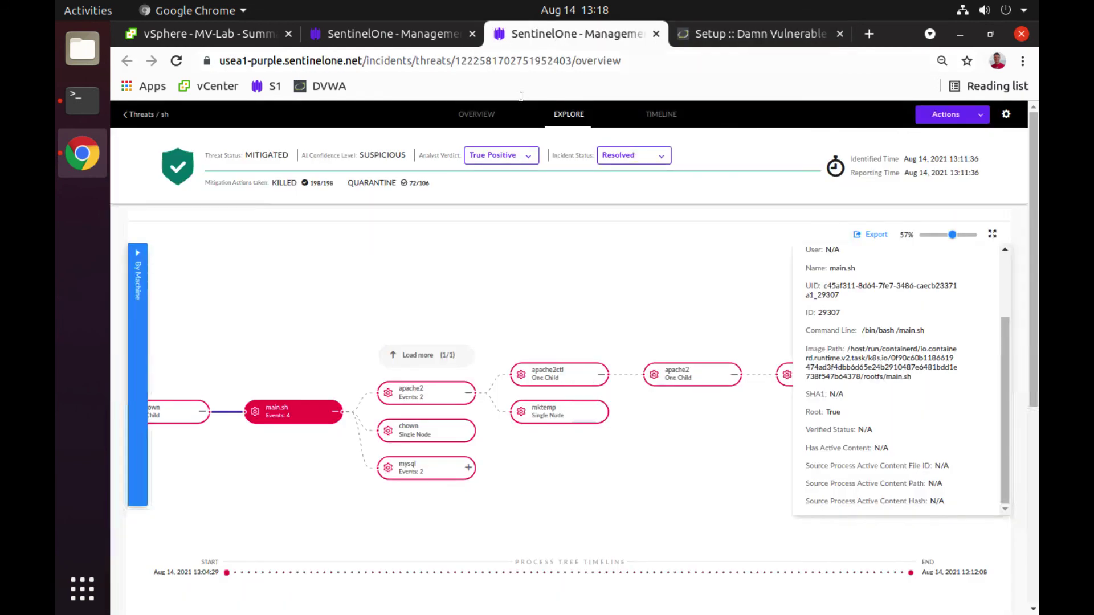
{"action": "left_click", "coordinate": [477, 115]}
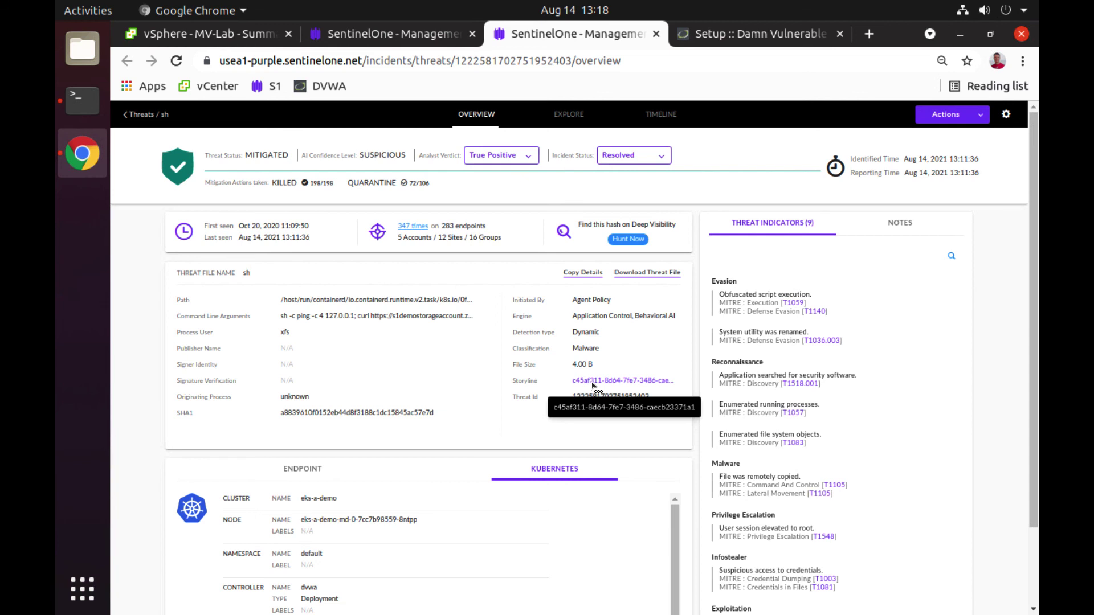
Check the Storyline link's 'Open in Deep Visibility' option, then close it unused
{"action": "left_click", "coordinate": [593, 385]}
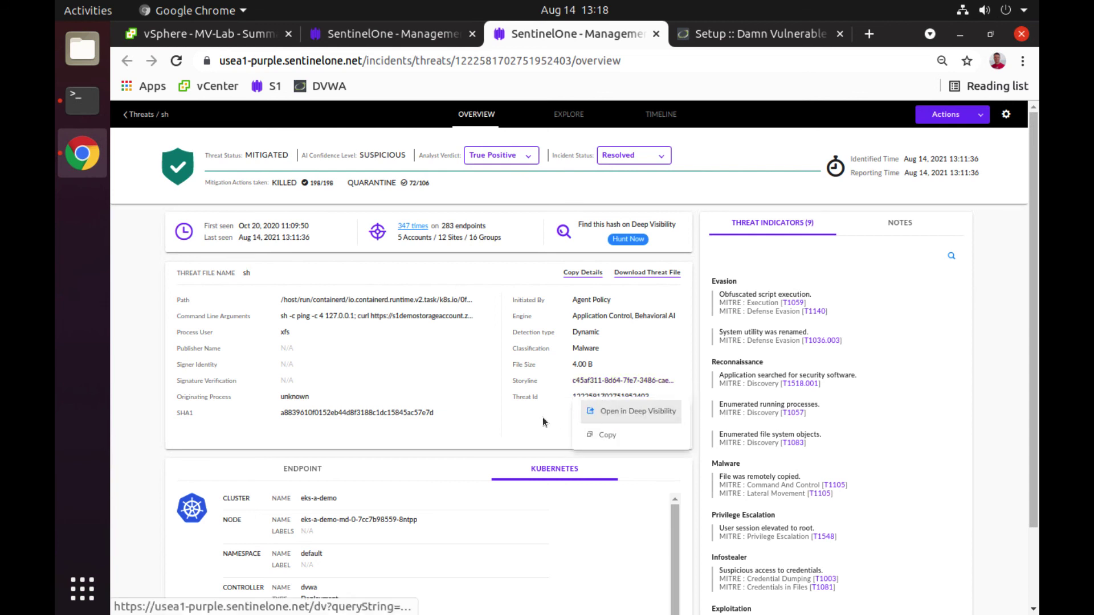
{"action": "left_click", "coordinate": [520, 425]}
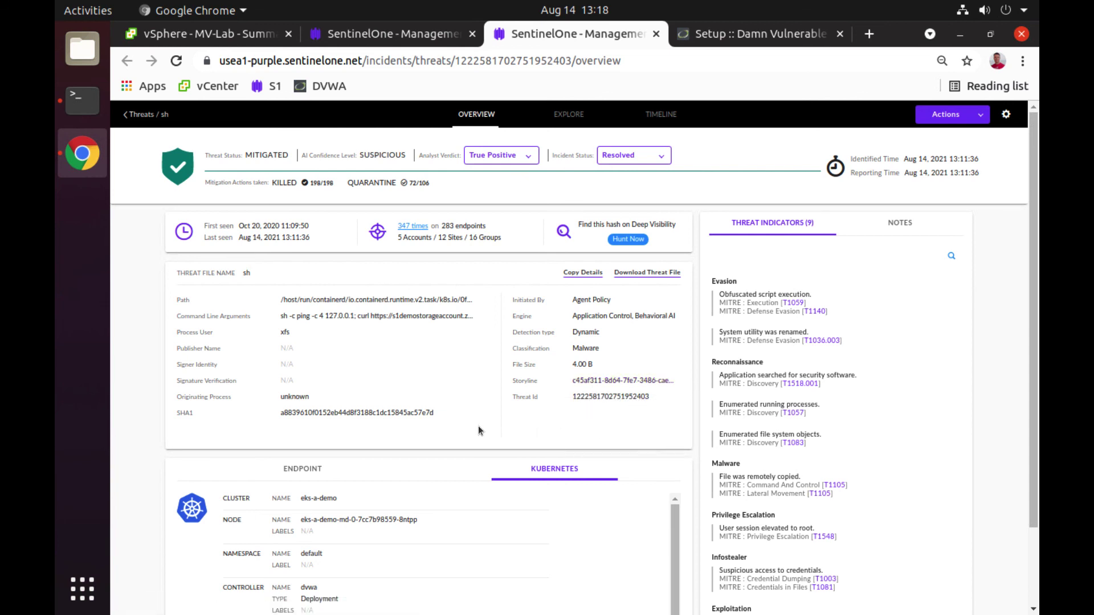